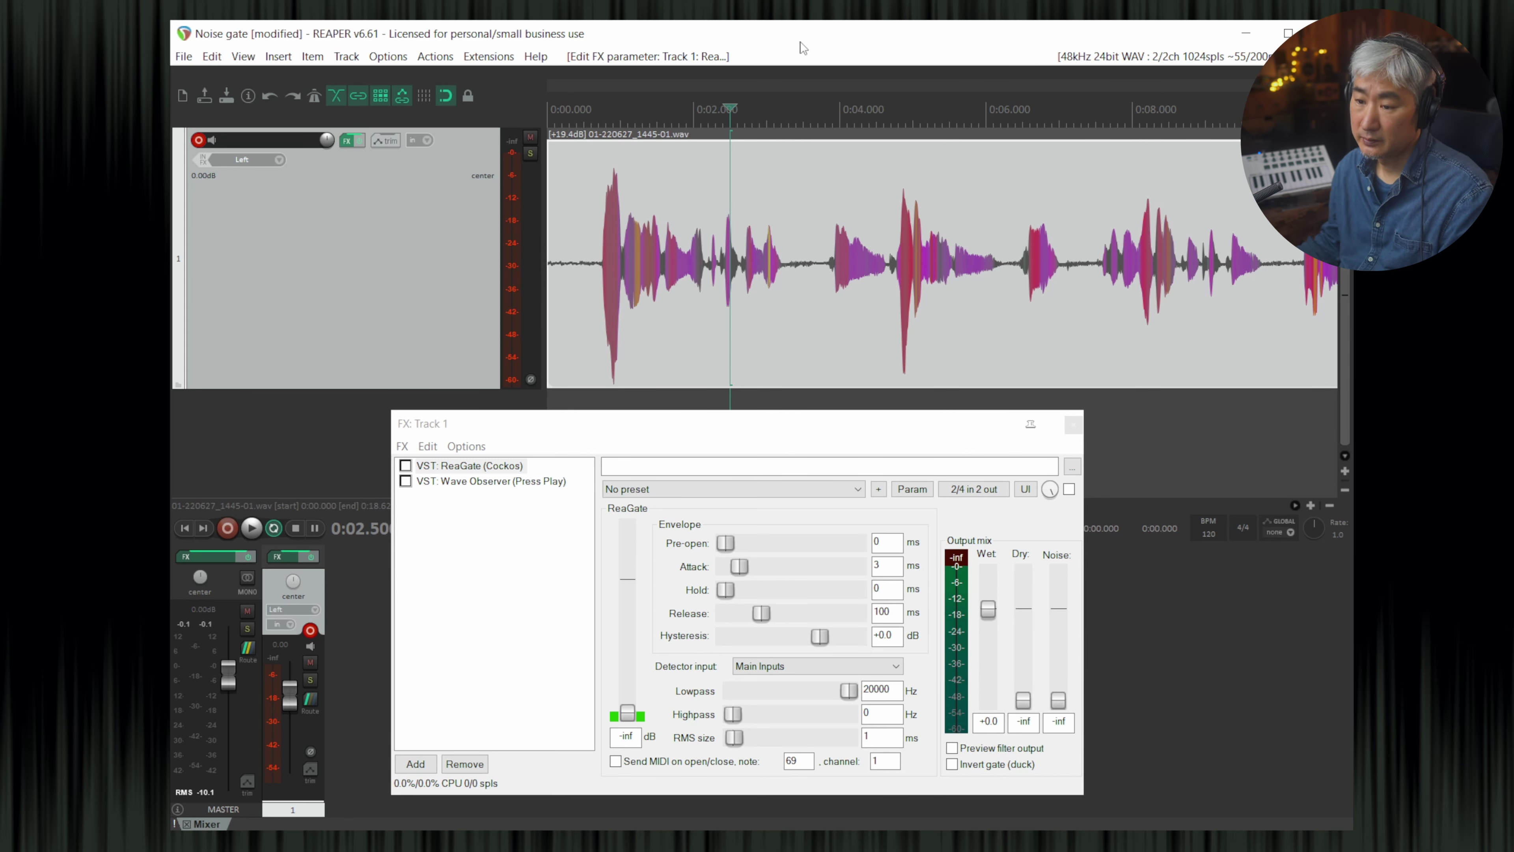
- Play the ungated voice recording from the start of the project
key(Home)
key(space)
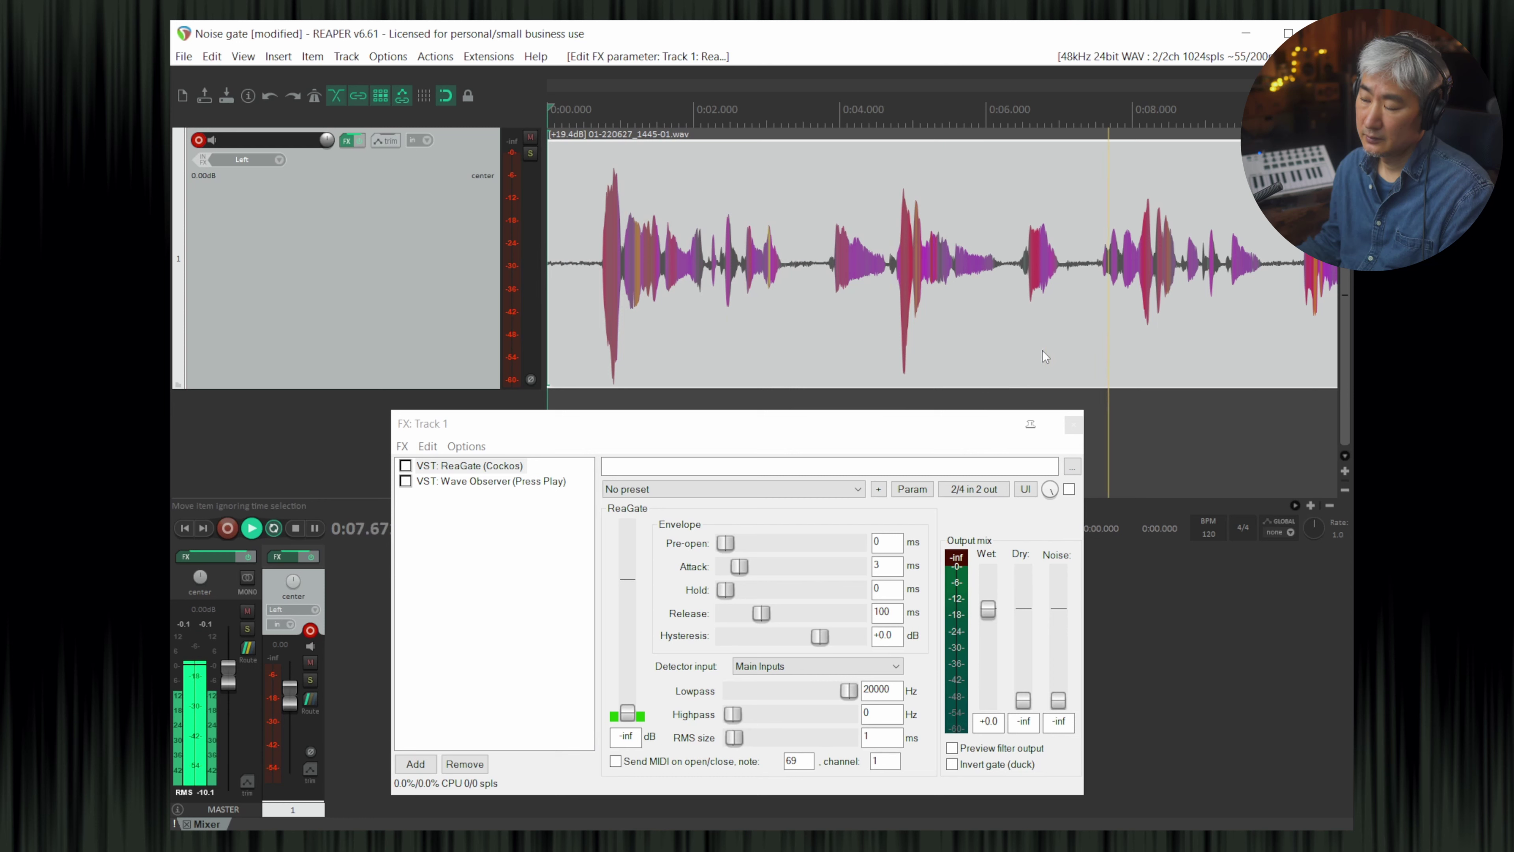
- Select the noise-only gap of about 0.55 s ending at 3.8 s and play just that range in a loop
scroll(1042, 351, down, 3)
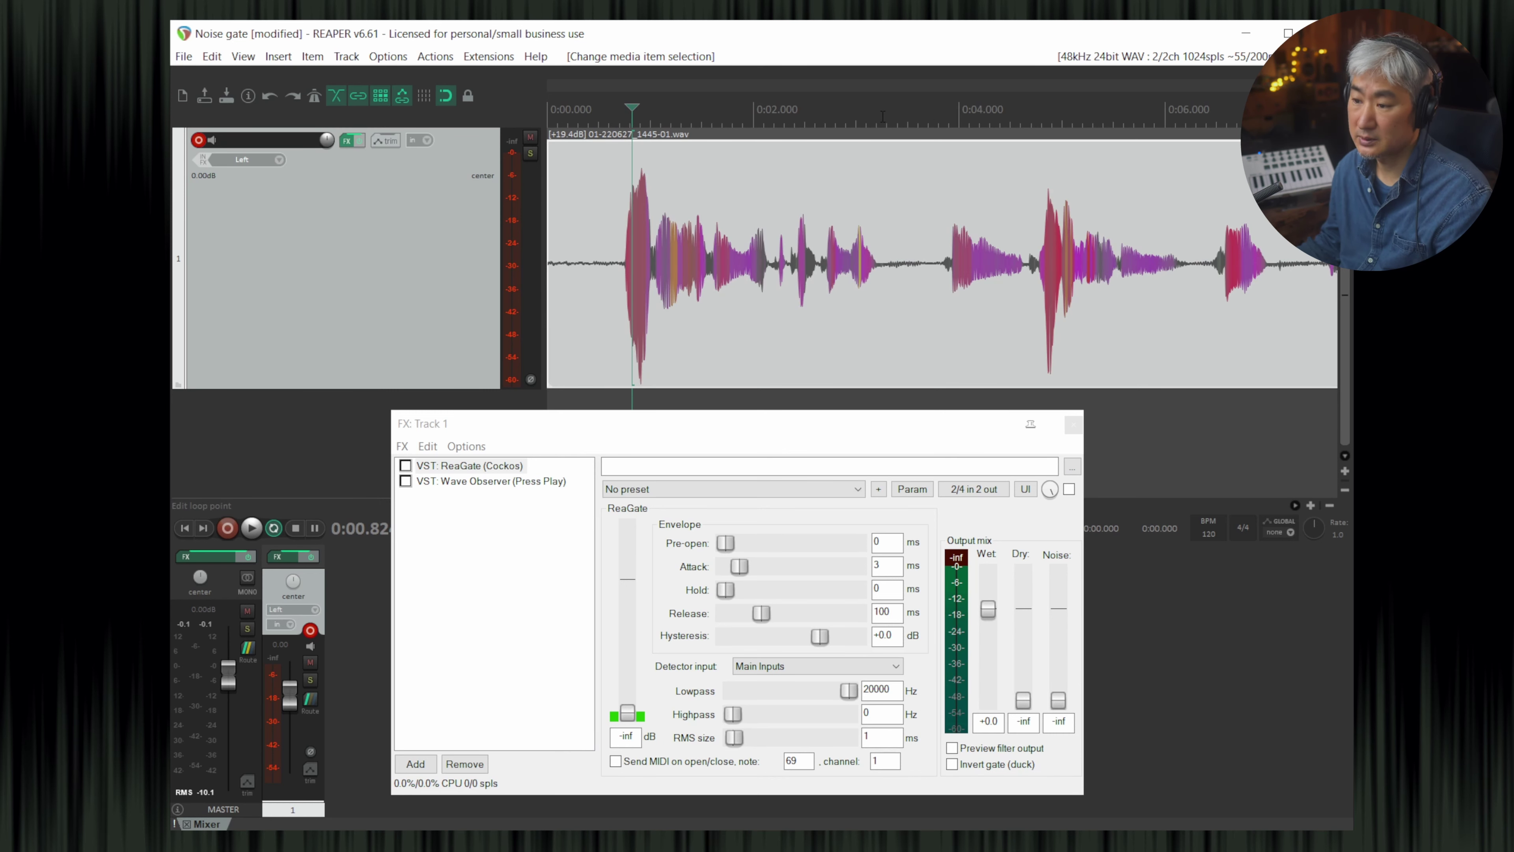
drag(883, 116, 939, 128)
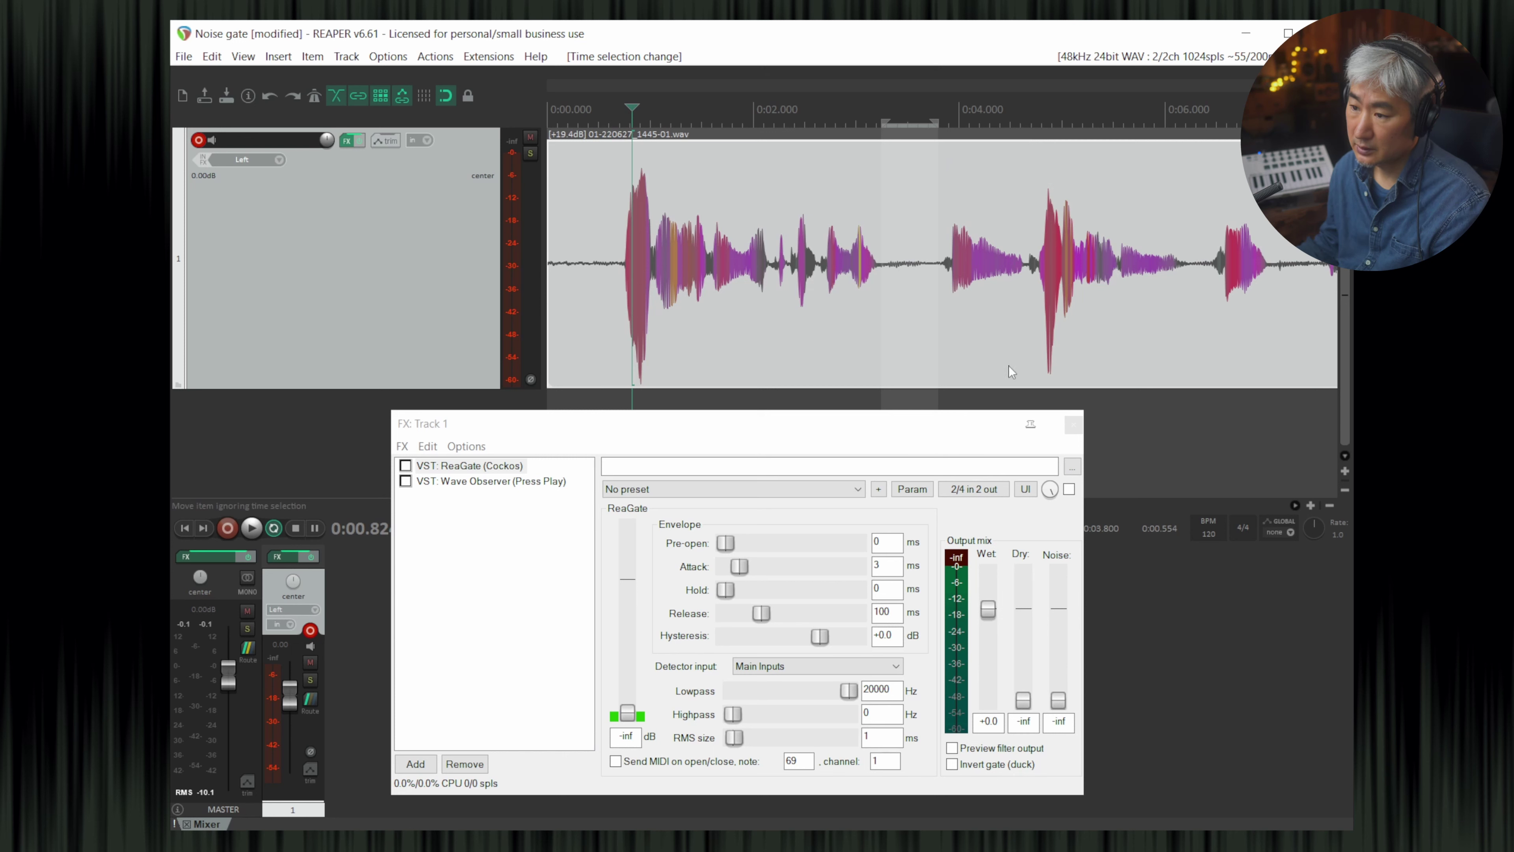
key(space)
key(space)
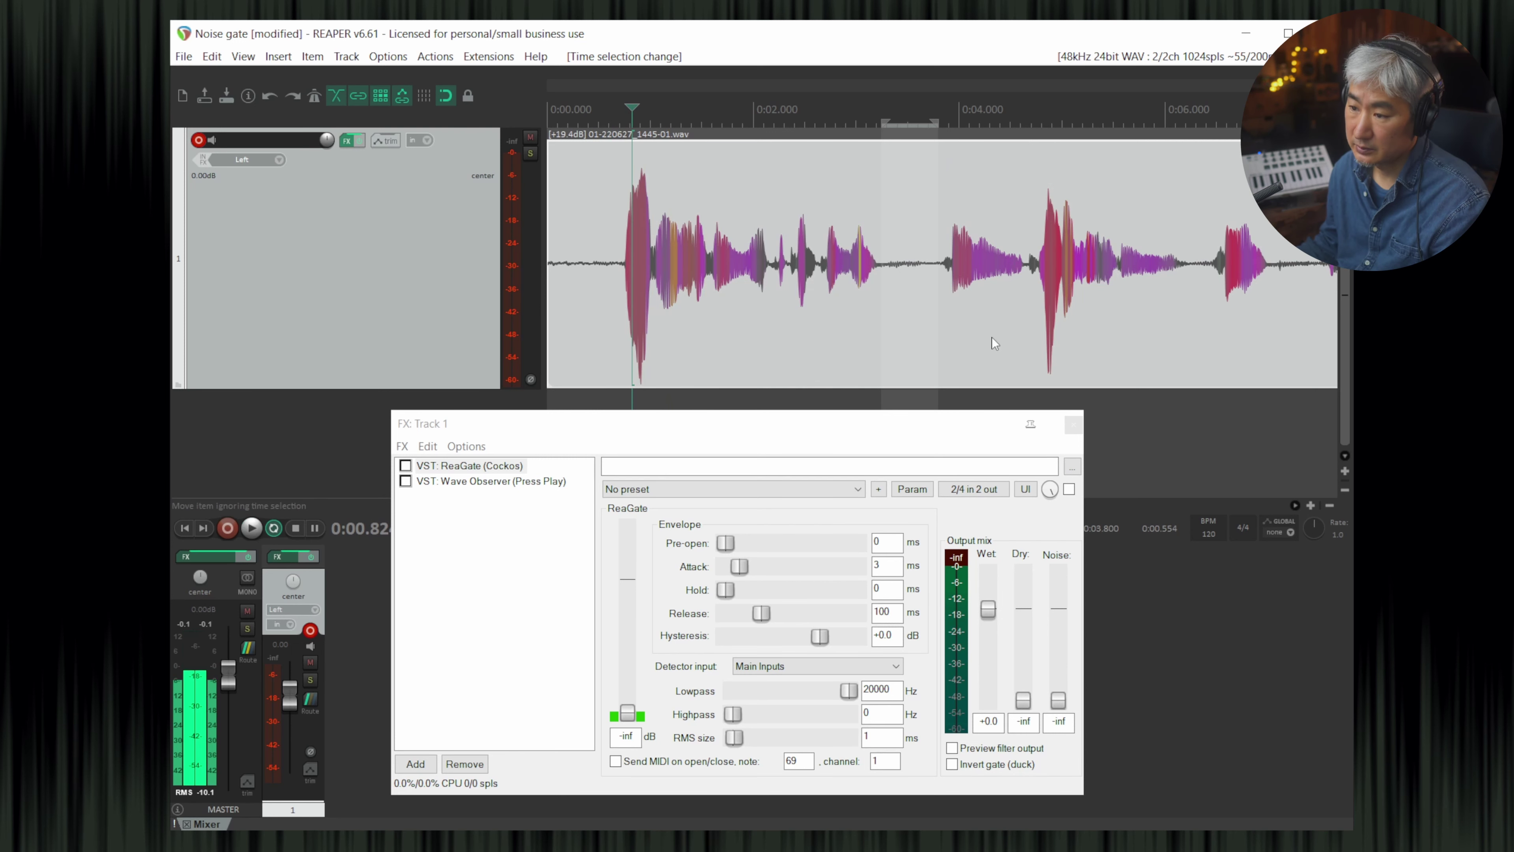
click(888, 143)
key(space)
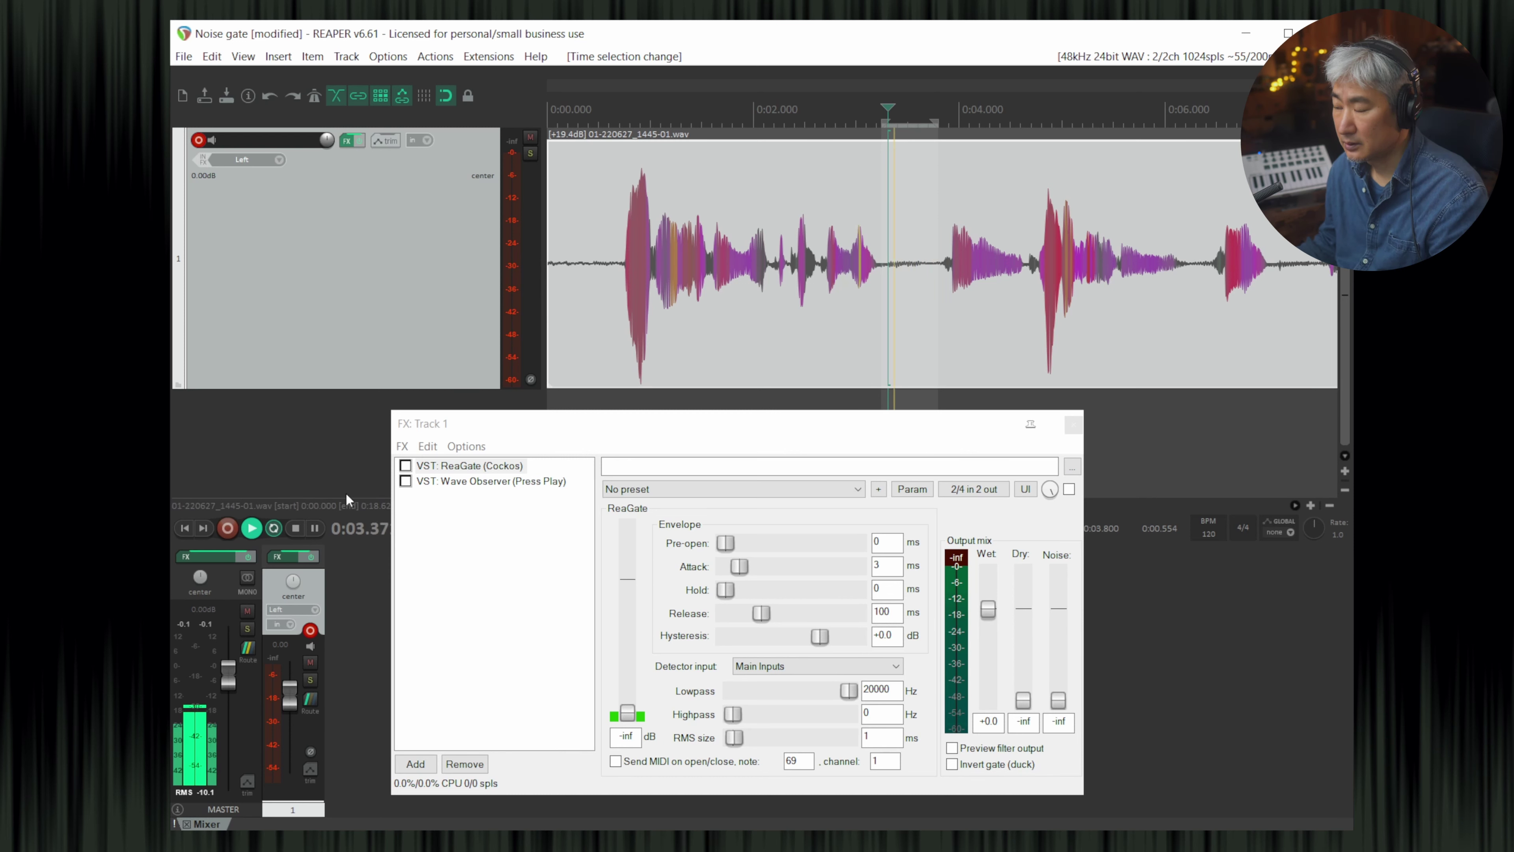
- Enable ReaGate on Track 1 and raise its threshold to -28.6 dB while the noise gap plays
click(405, 465)
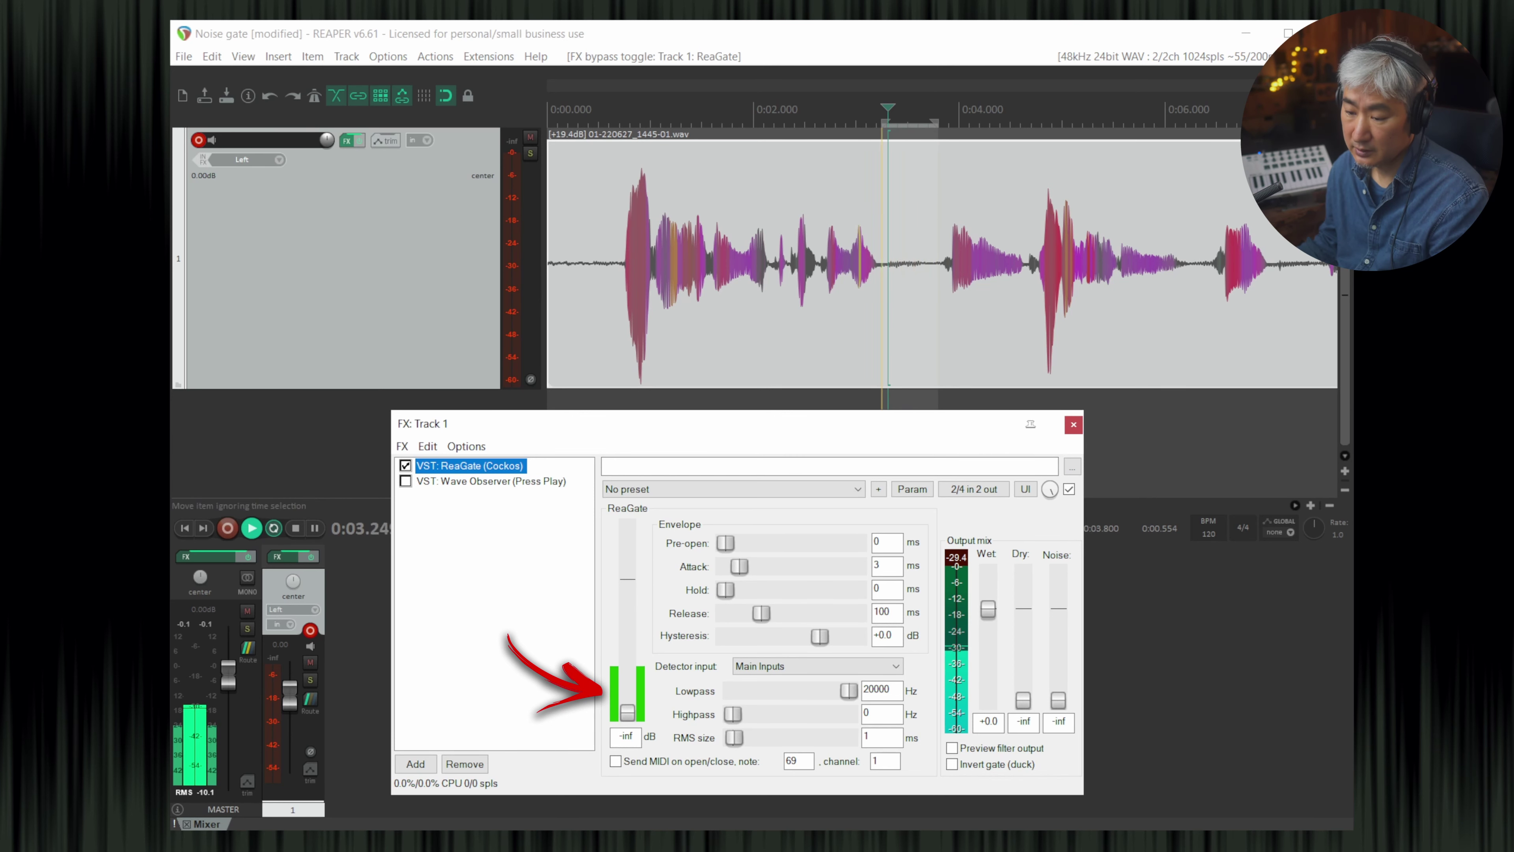
drag(629, 716, 628, 669)
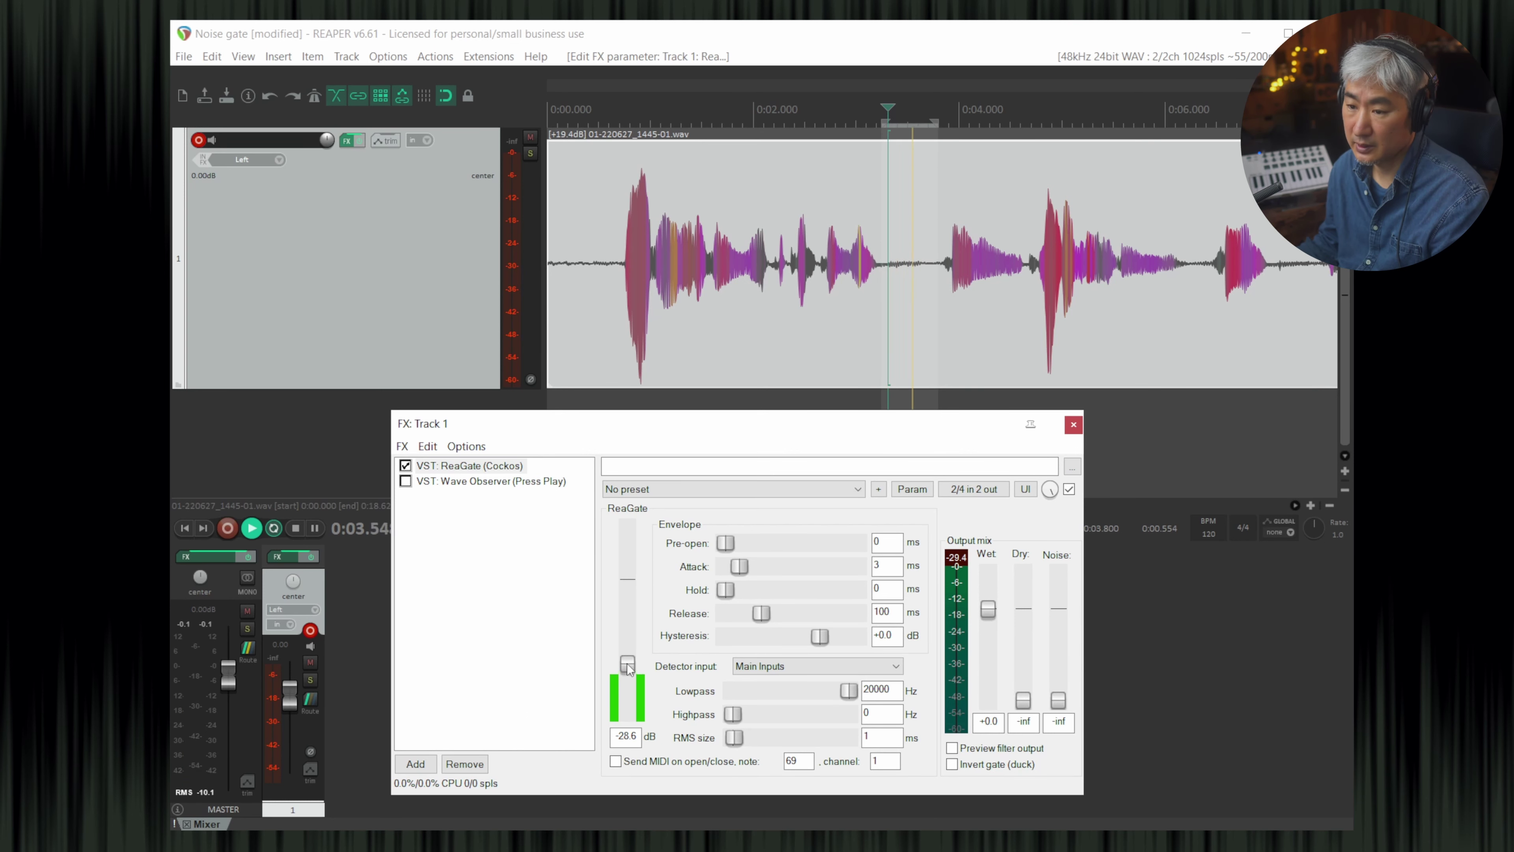
- Lower the ReaGate threshold to -33.4 dB and play the whole recording to hear the gating
scroll(1032, 309, down, 3)
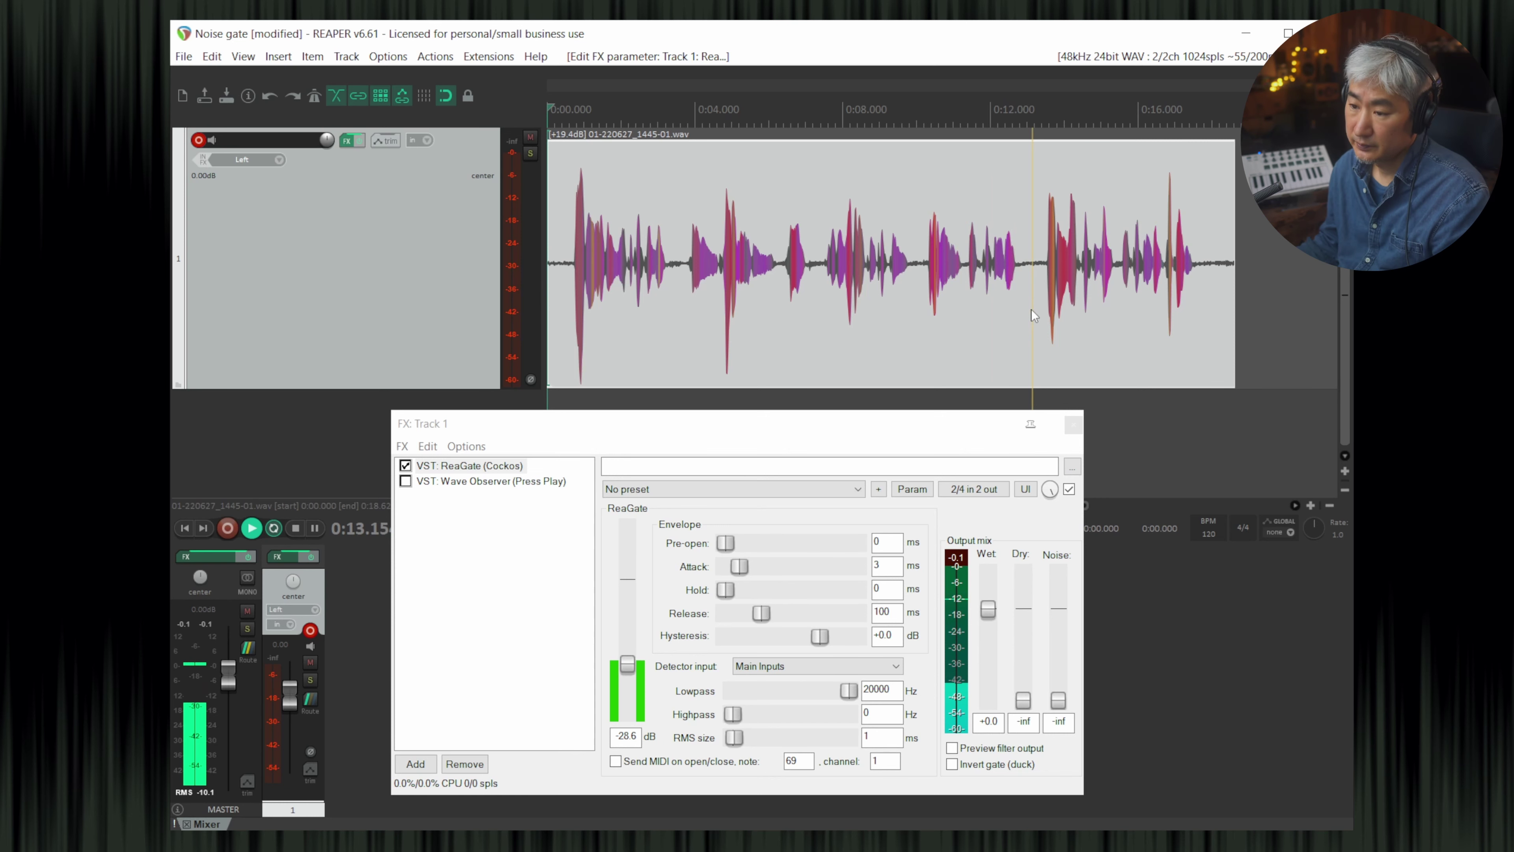
key(space)
key(space)
key(space)
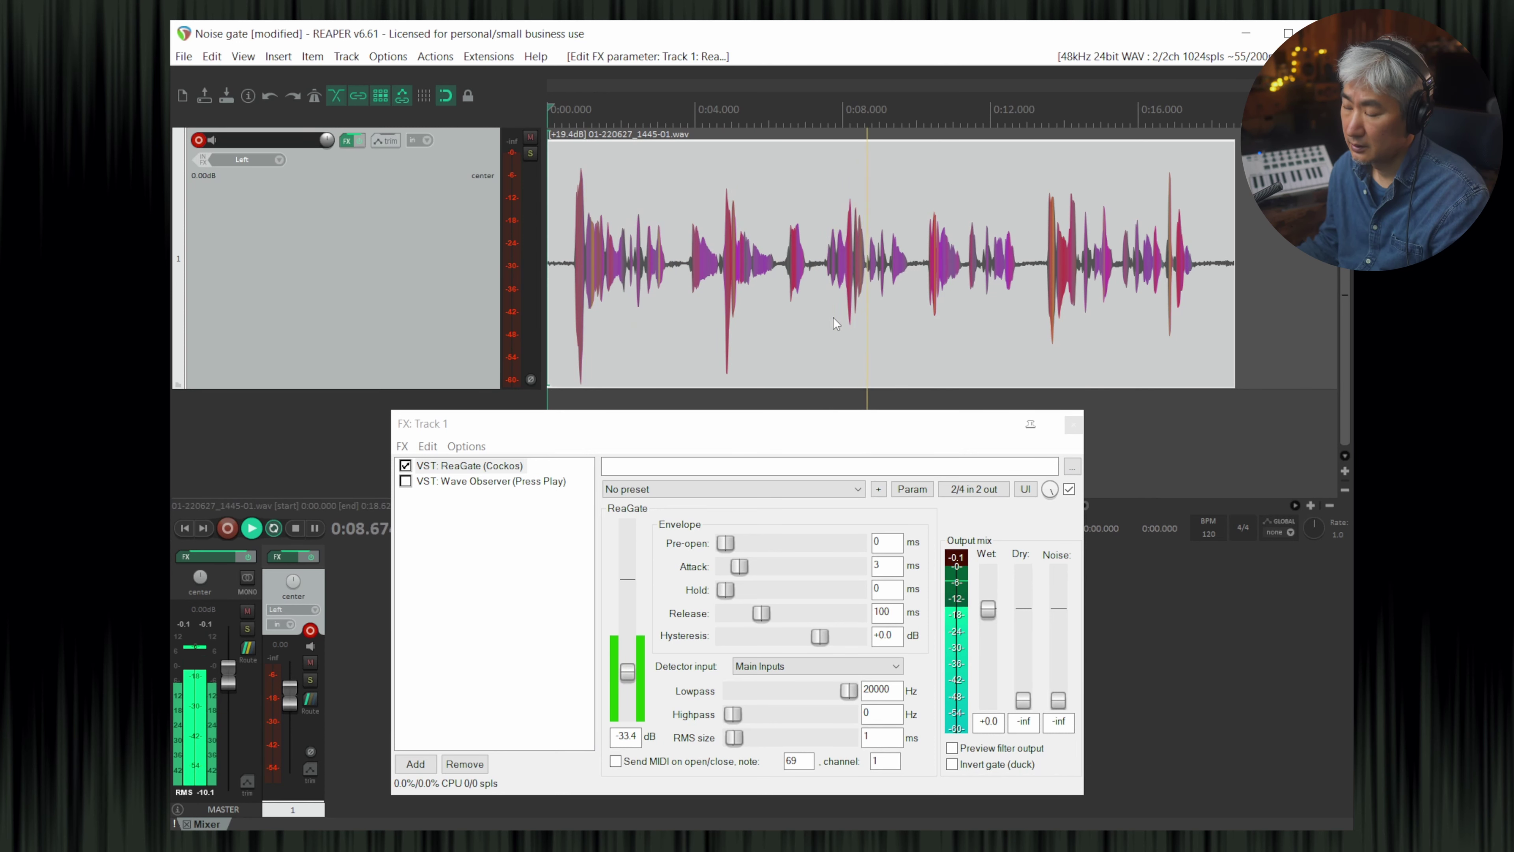
- Select the noise-only gap of about 0.58 s ending near 3.8 s and loop it to check the gate at the current threshold
mouse_move(968, 123)
mouse_down()
mouse_move(1044, 138)
mouse_move(960, 126)
mouse_up()
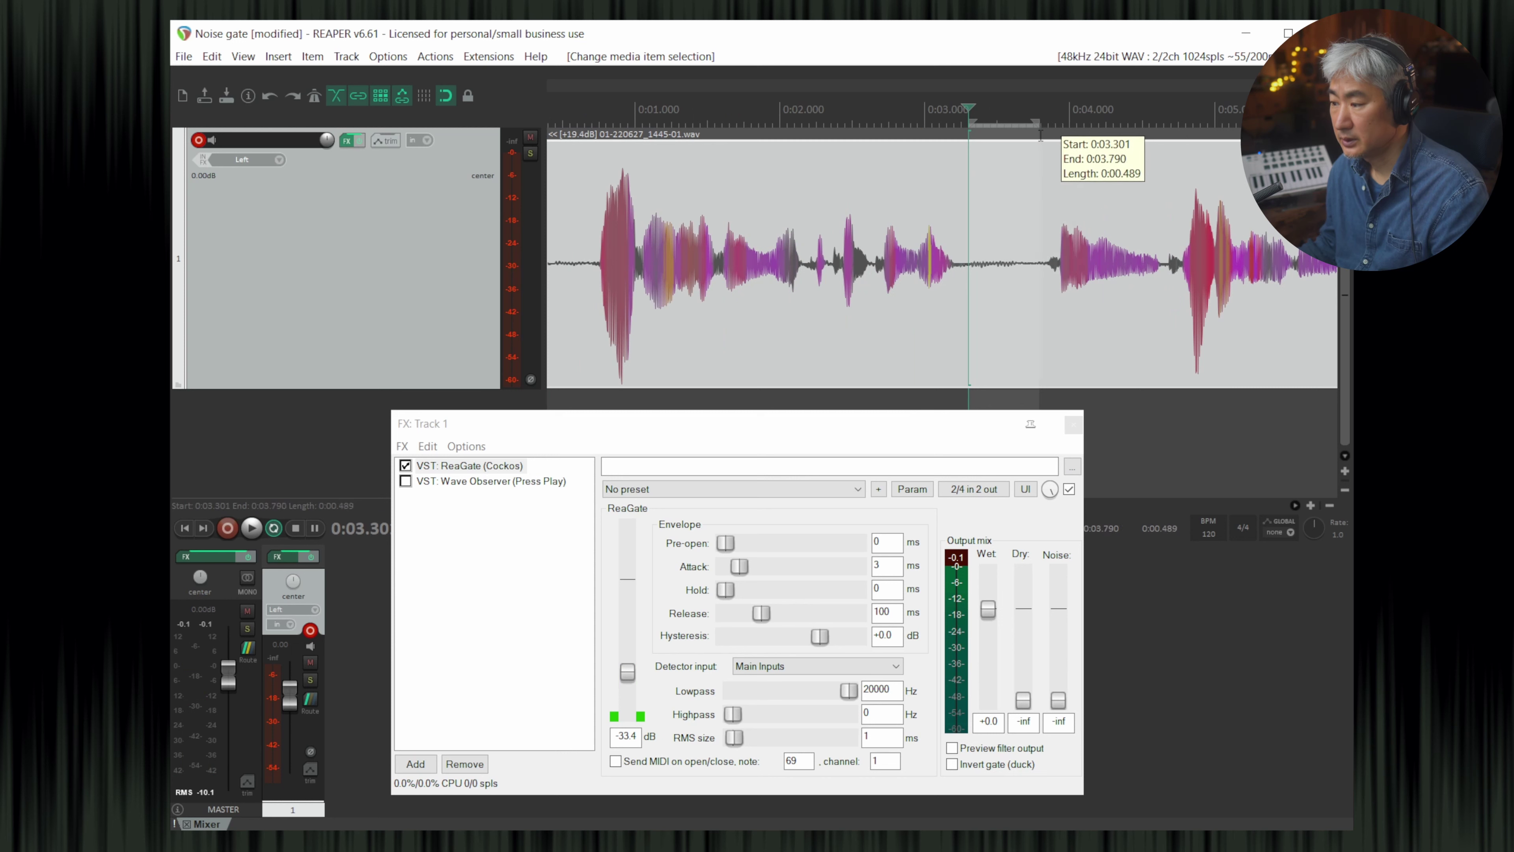
key(space)
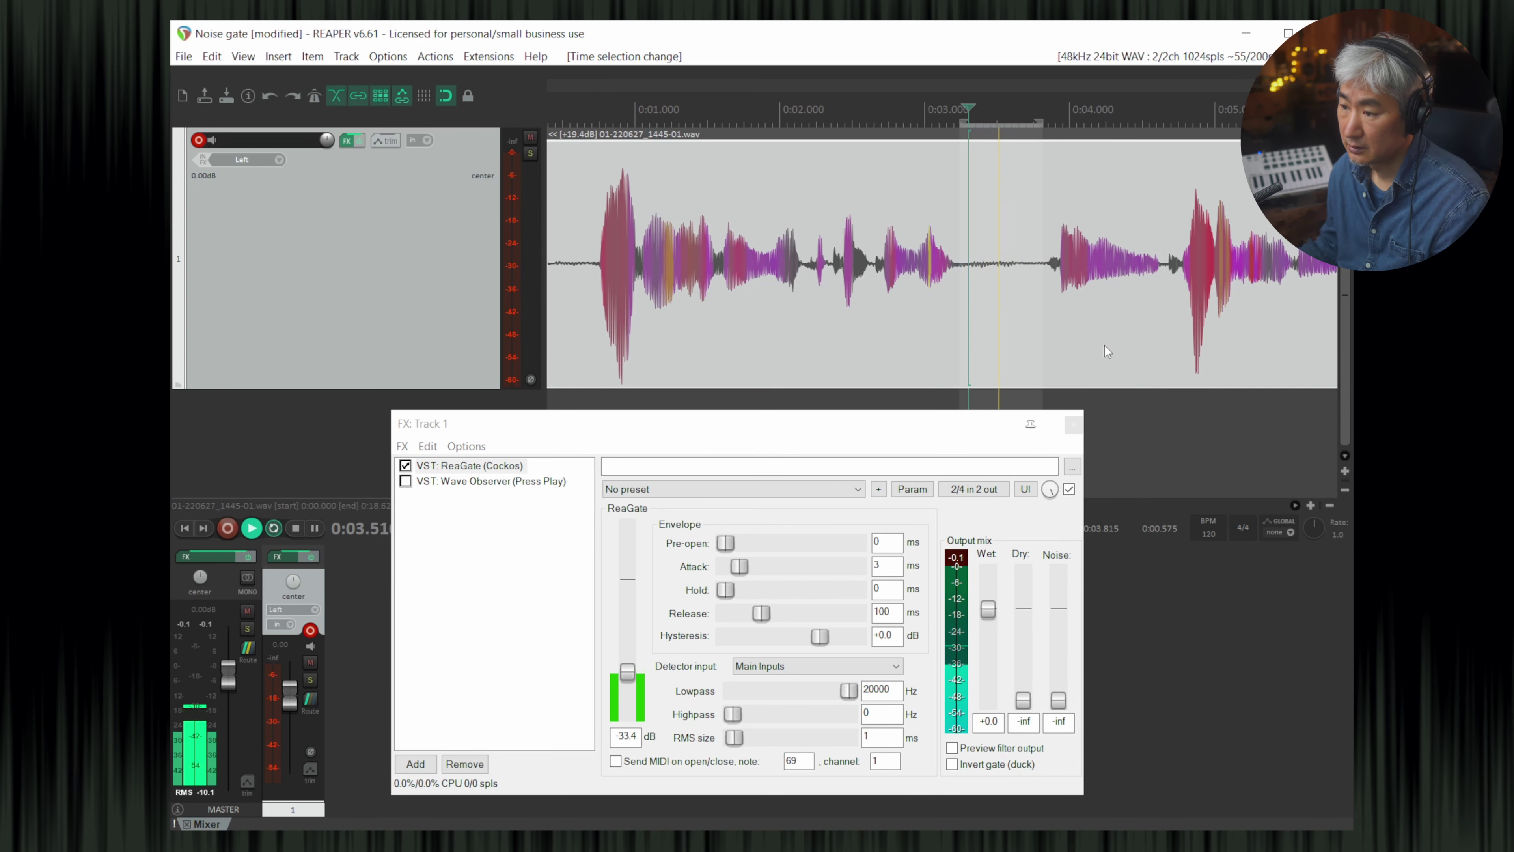
key(space)
key(space)
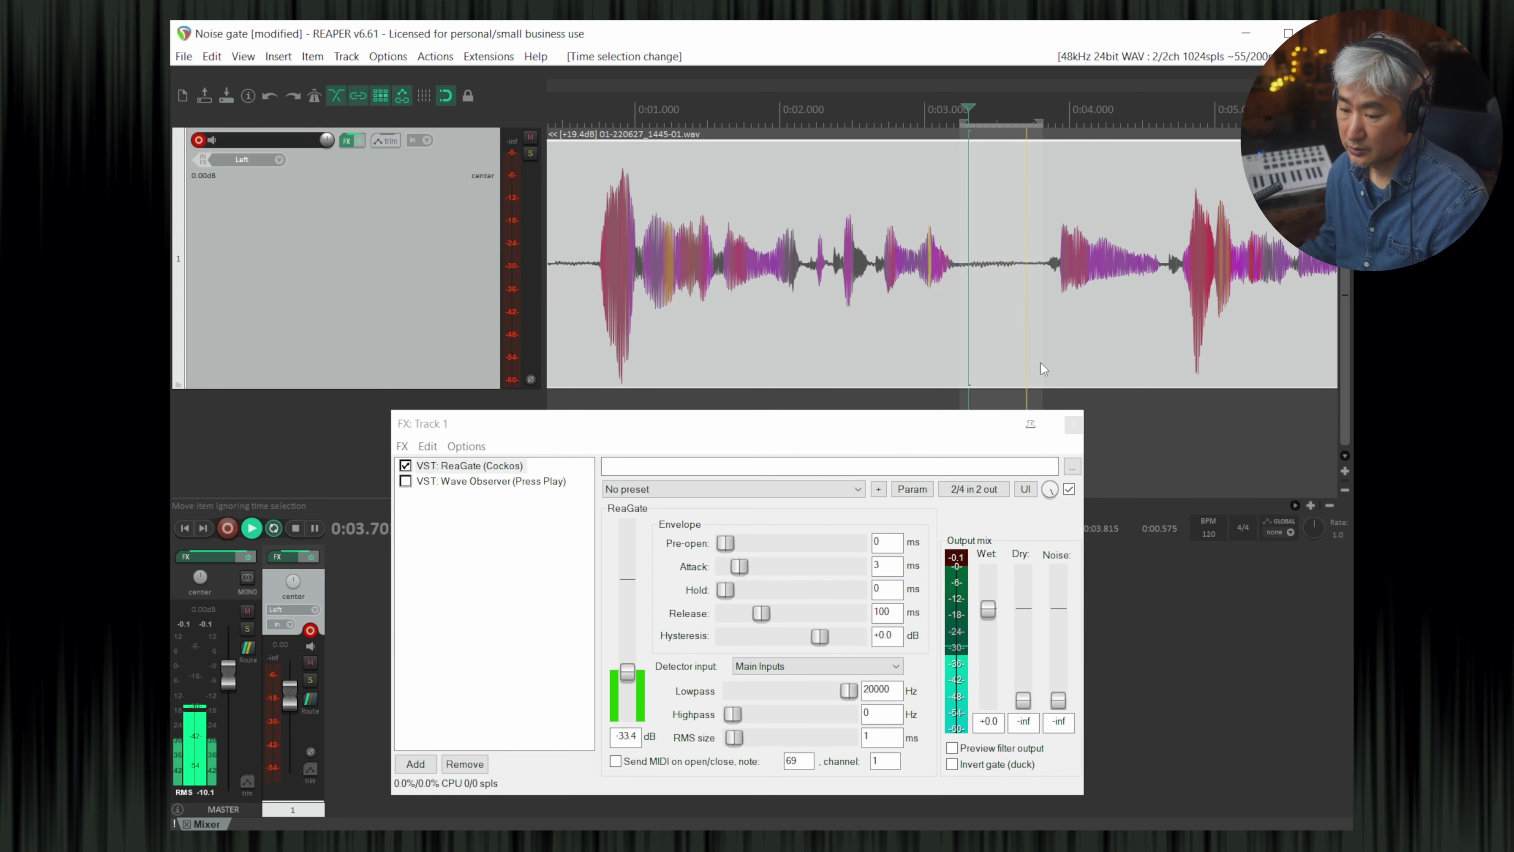
- Raise the ReaGate threshold to -27.9 dB and play the whole recording to check the result
drag(627, 671, 628, 669)
scroll(1066, 343, down, 3)
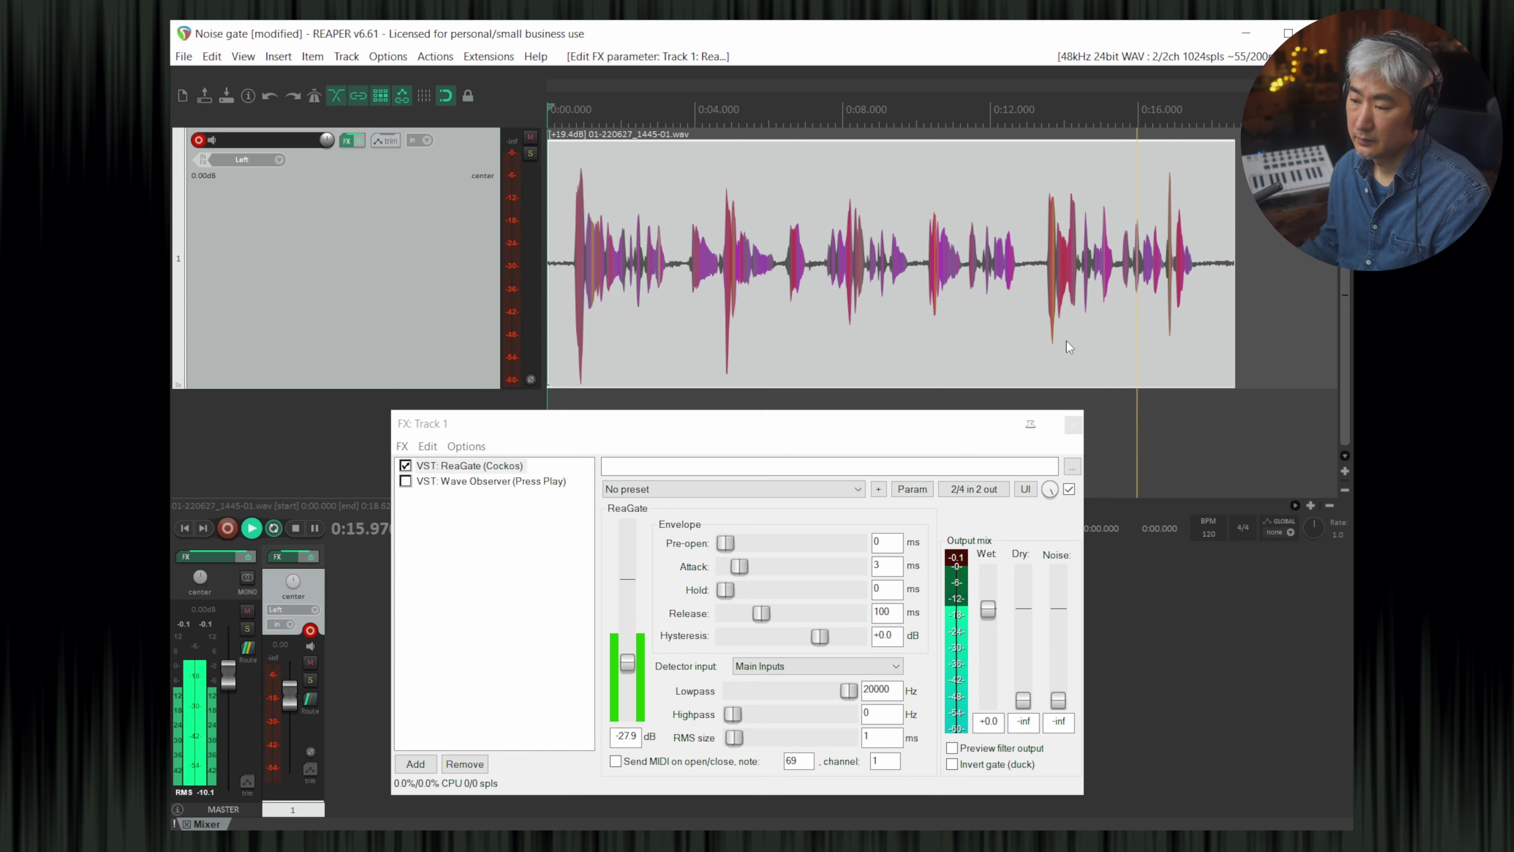
key(space)
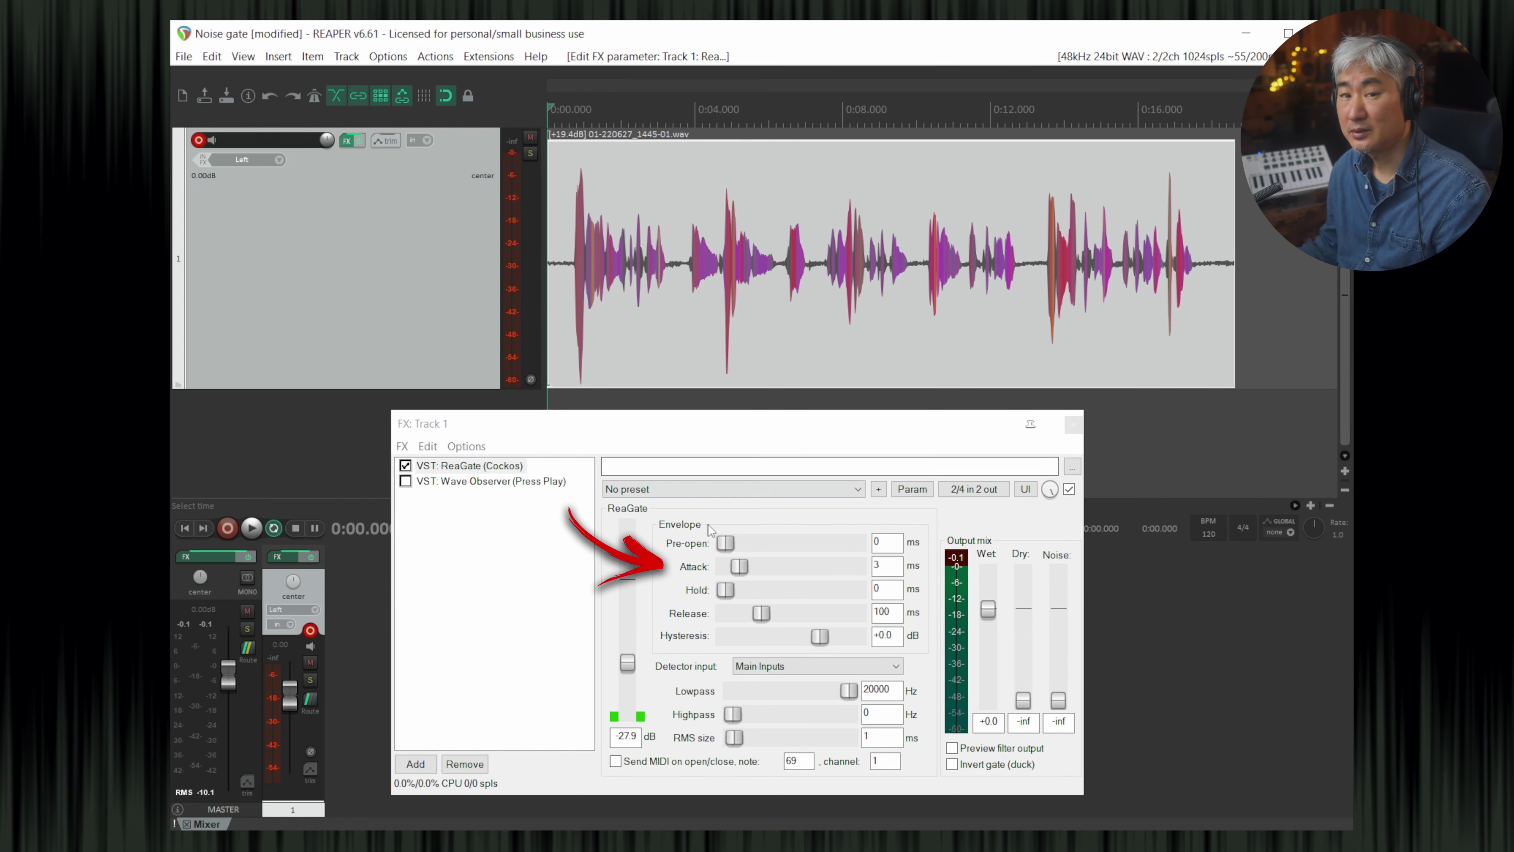
- Set the ReaGate attack to 145 ms and play the recording to hear its effect
drag(744, 569, 803, 570)
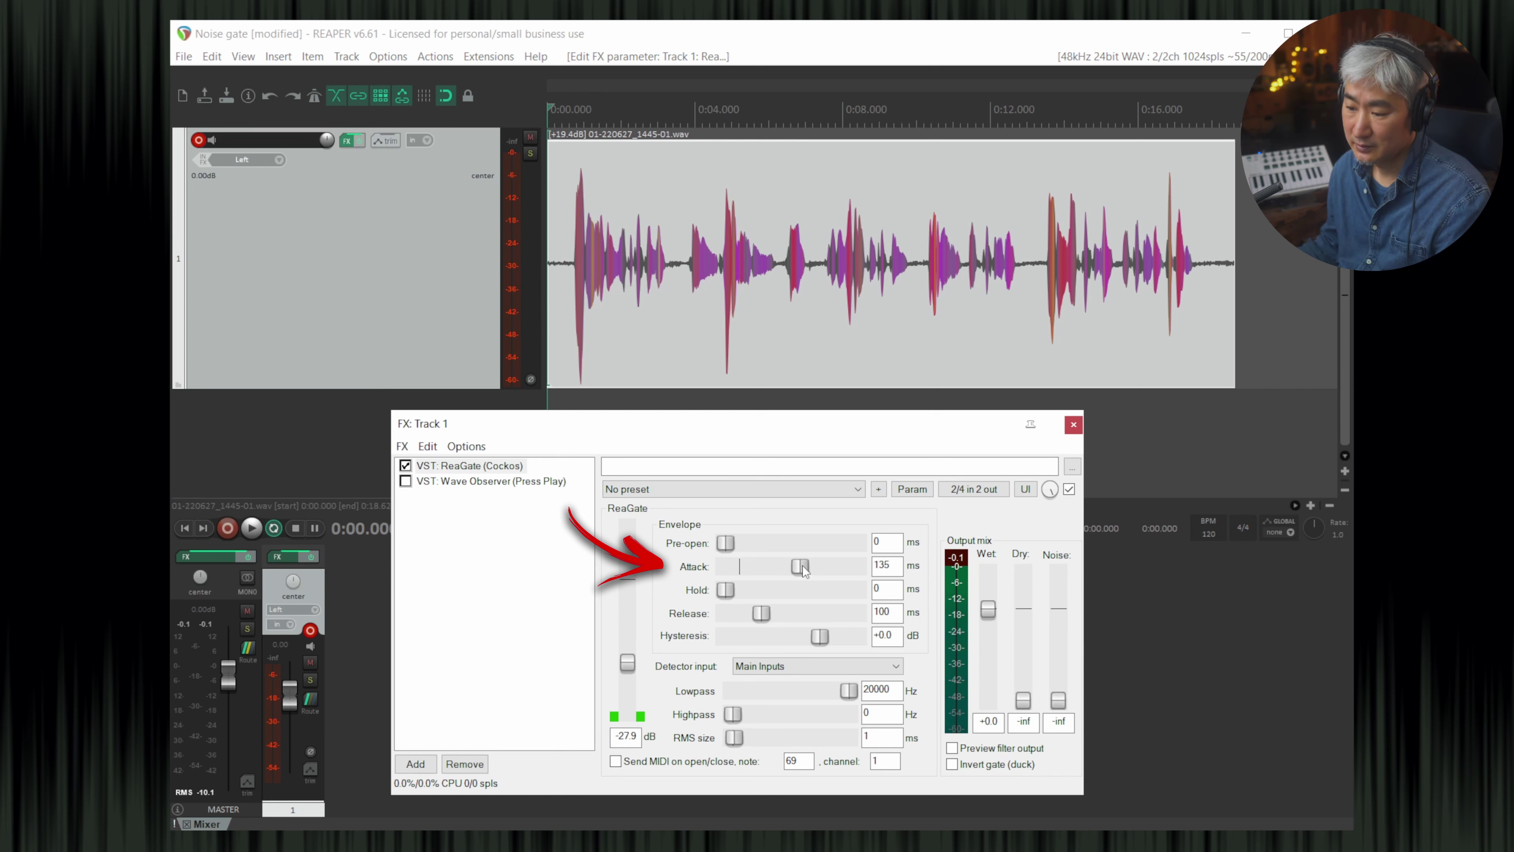
key(space)
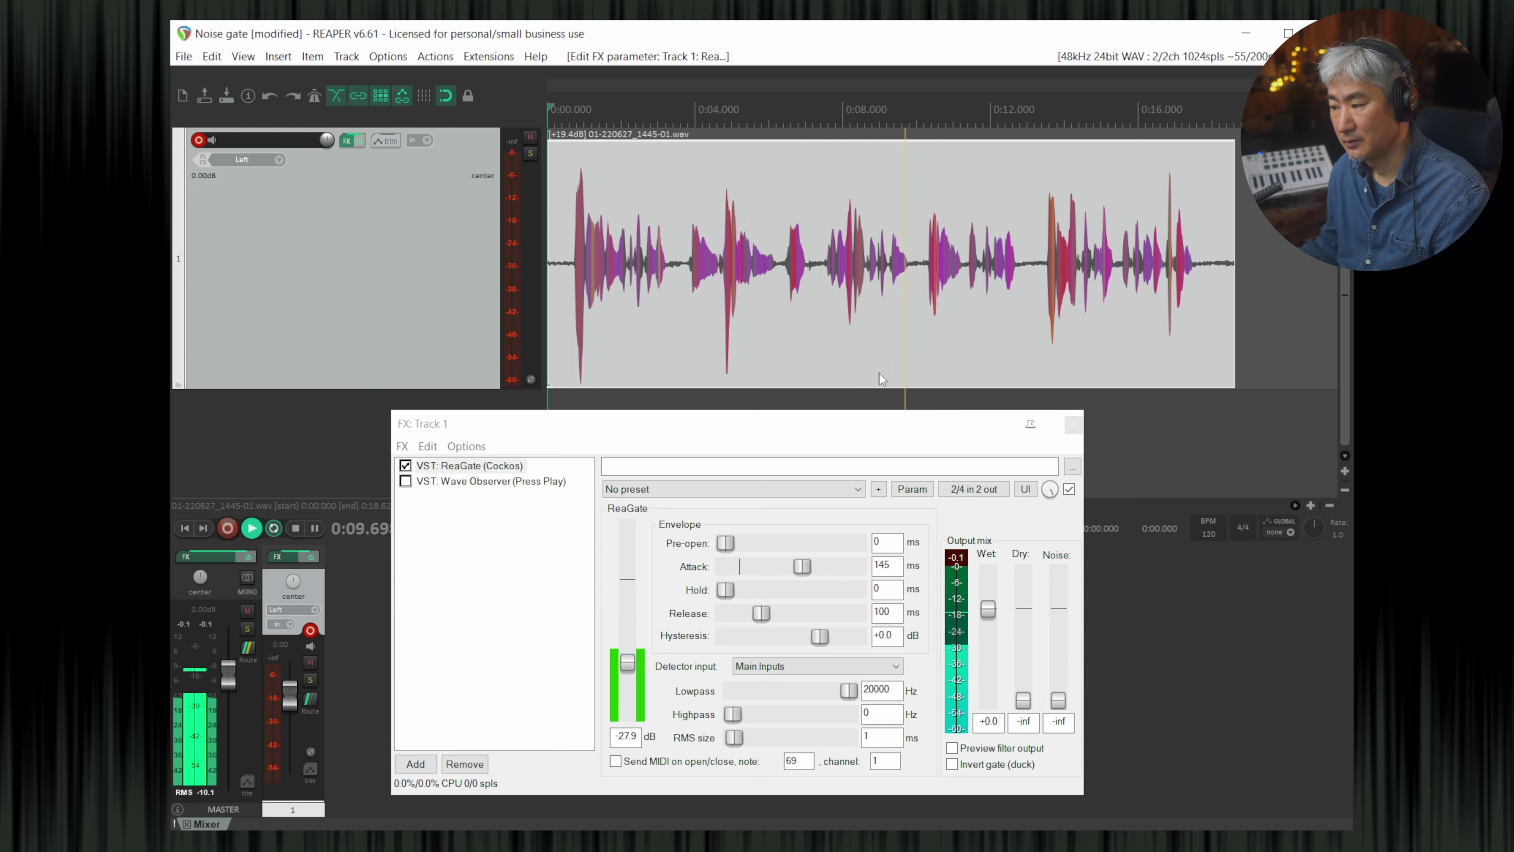
key(space)
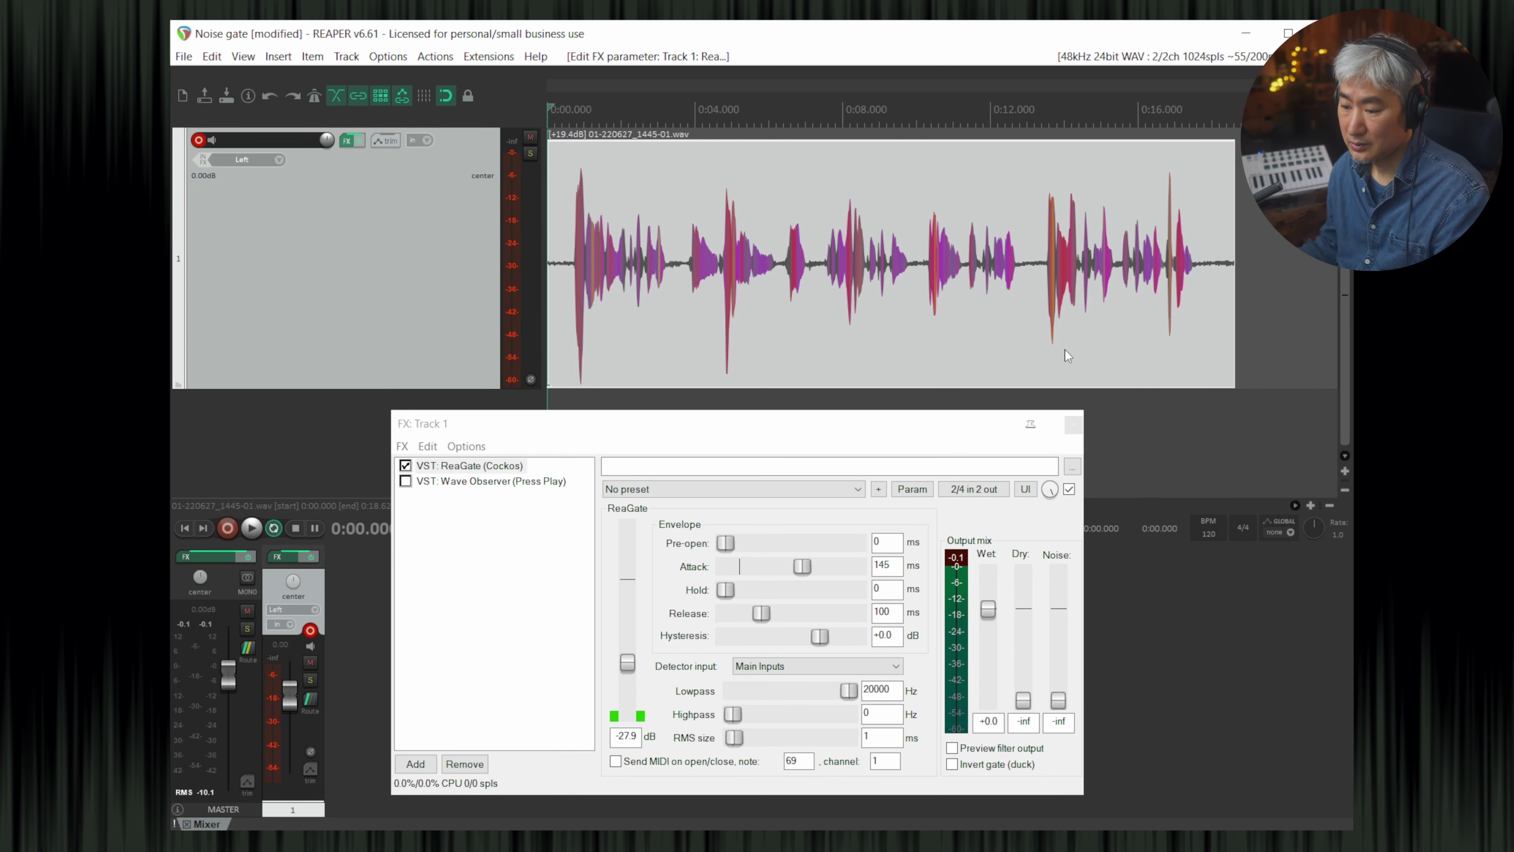
- Set the ReaGate attack to 1 ms
double_click(885, 565)
text(1)
key(Tab)
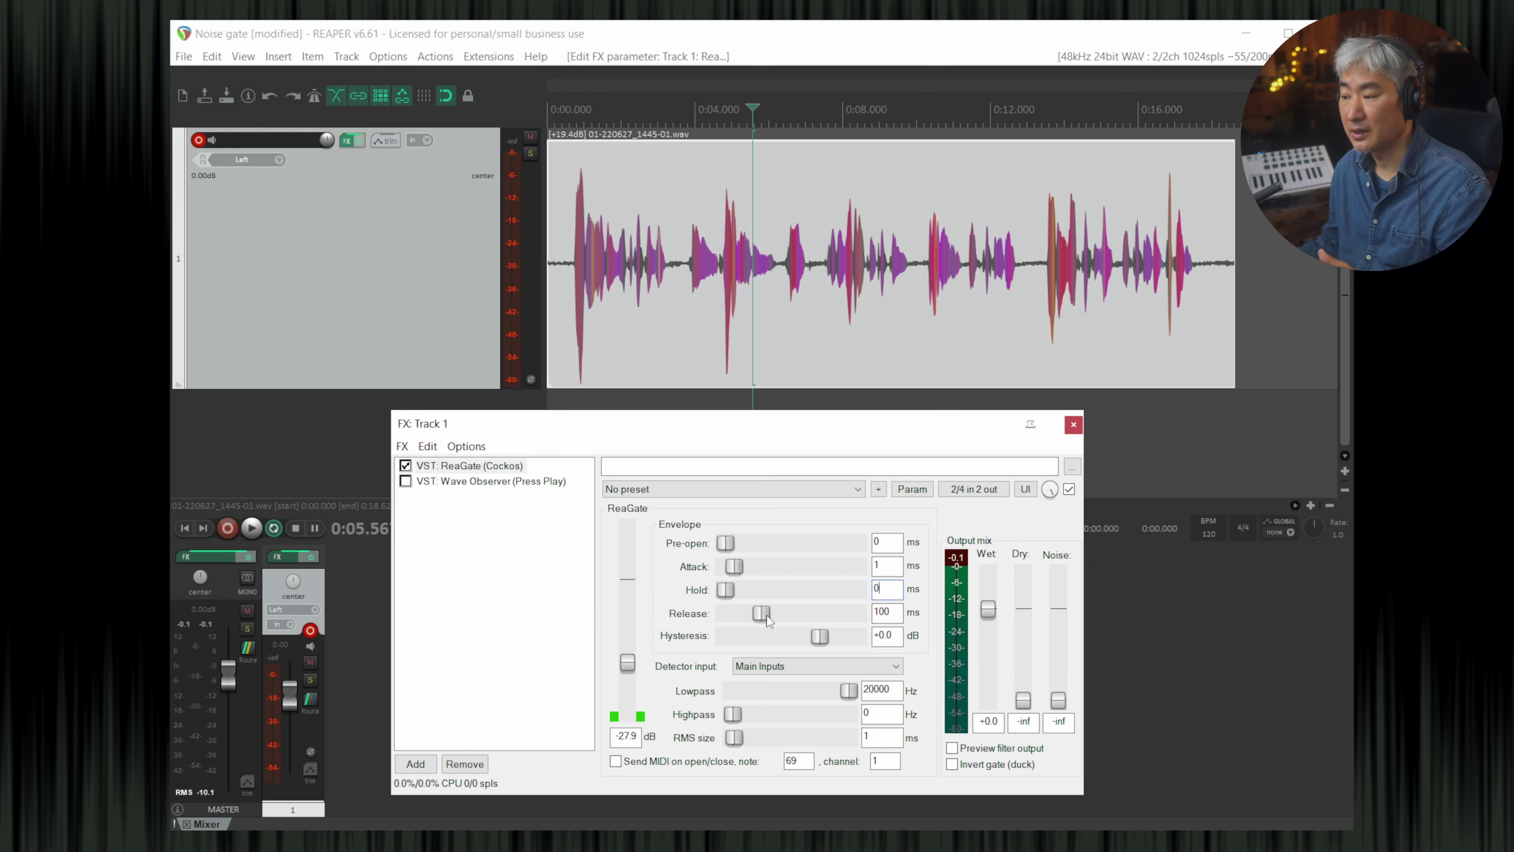
- Set the ReaGate hold to 450 ms and play the recording from the start to hear its effect
drag(733, 587, 825, 601)
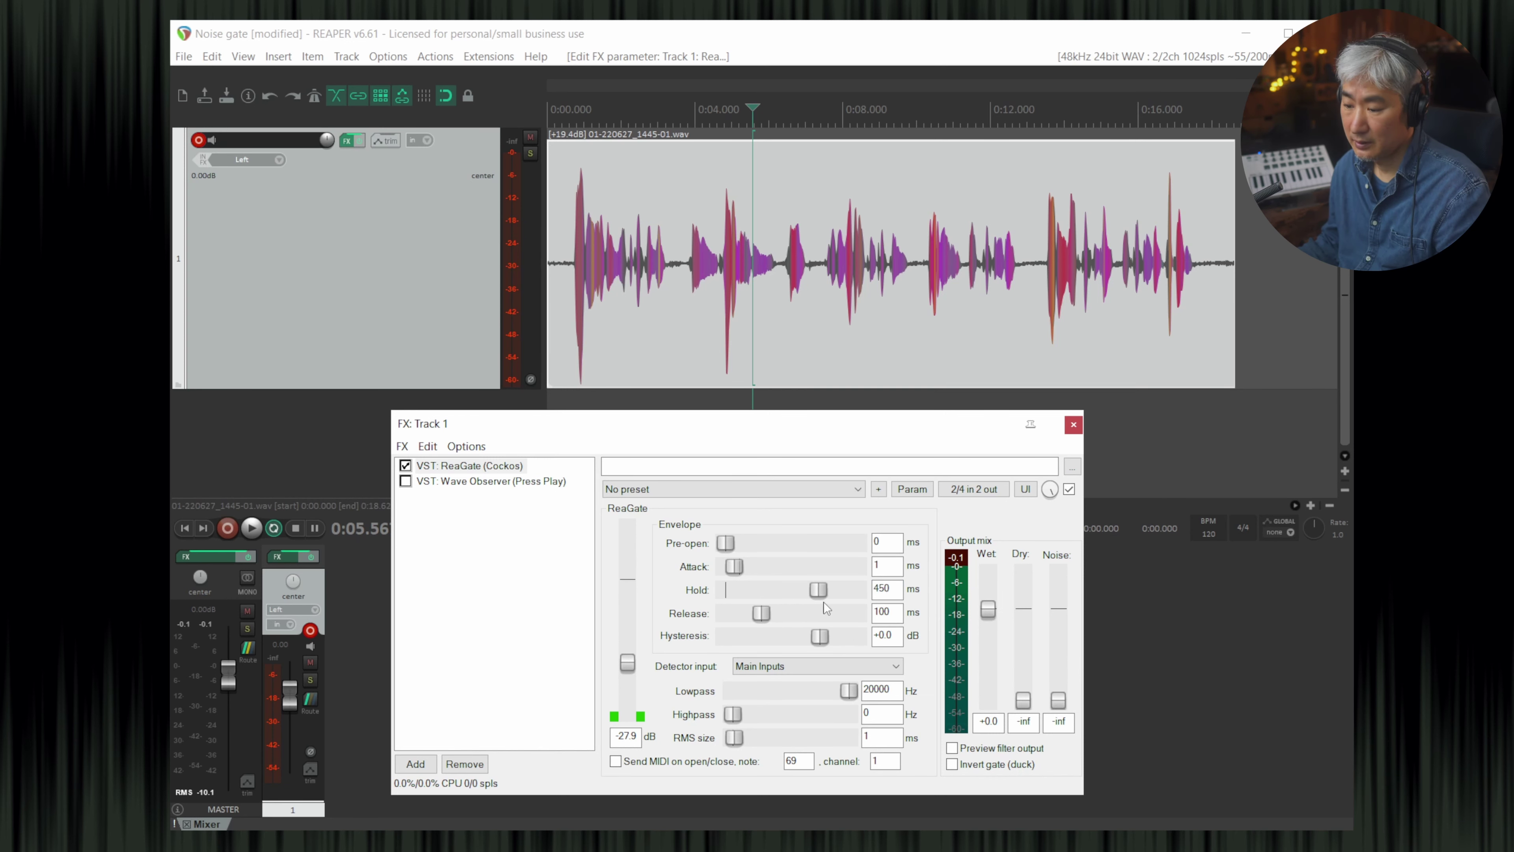
key(Home)
key(space)
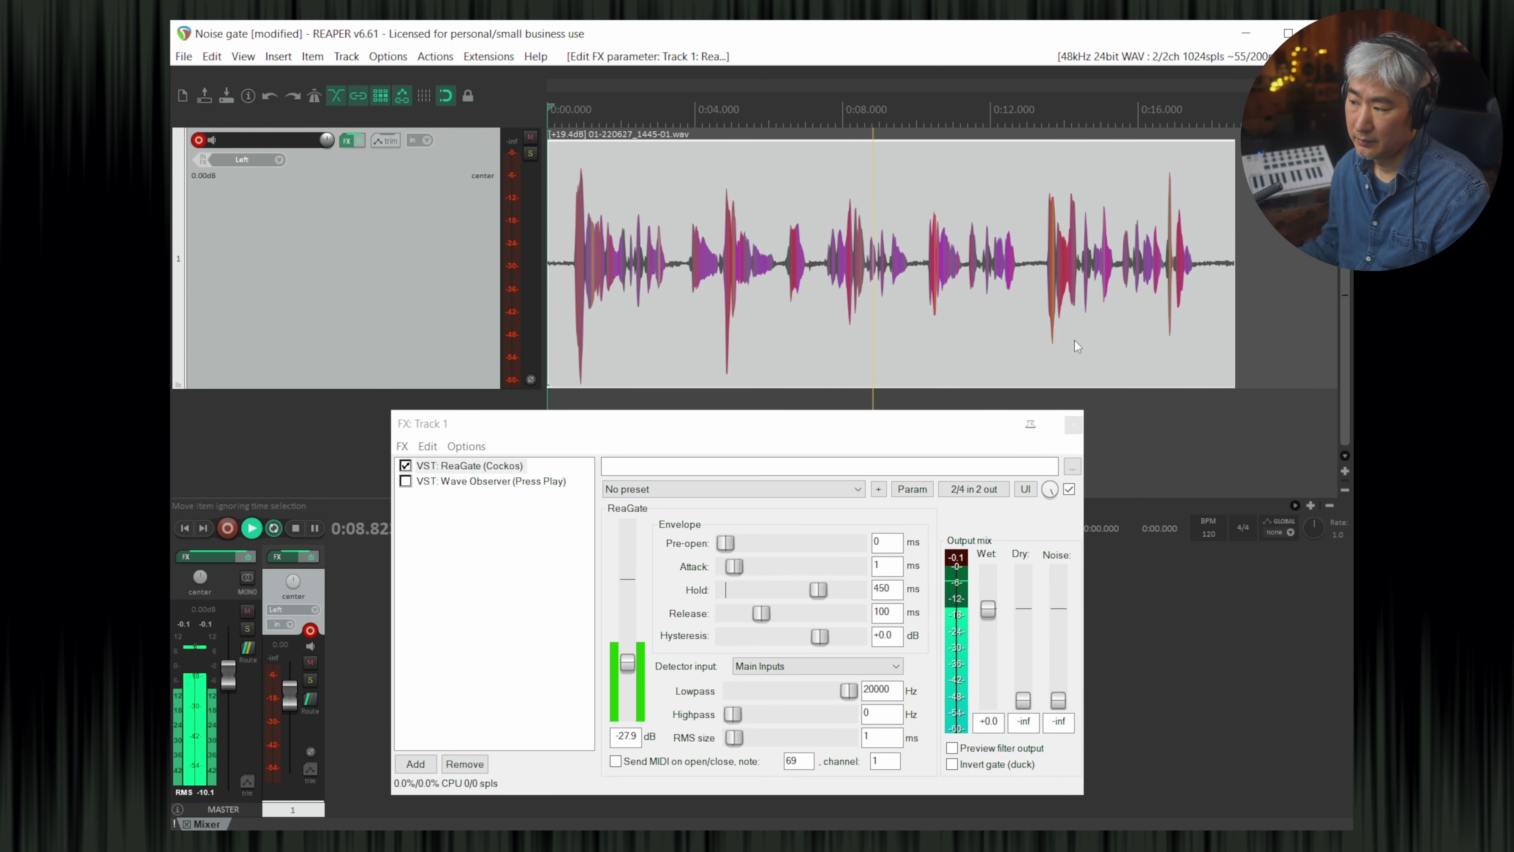
- Set the ReaGate hold and release both to 0 ms and play the recording to hear the abrupt closing
scroll(1074, 340, up, 2)
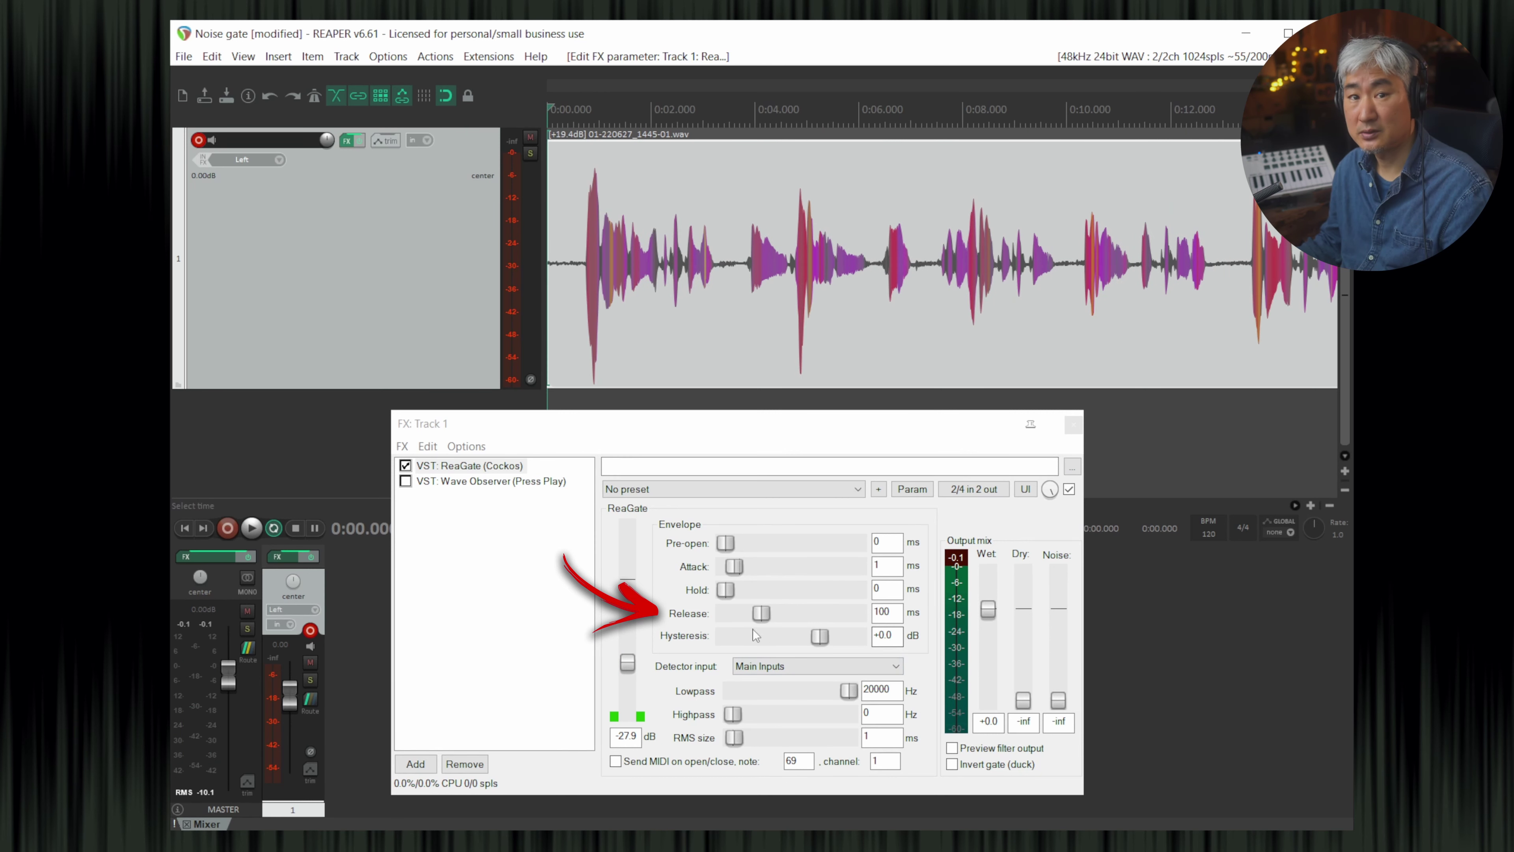
drag(761, 613, 721, 614)
click(916, 391)
key(space)
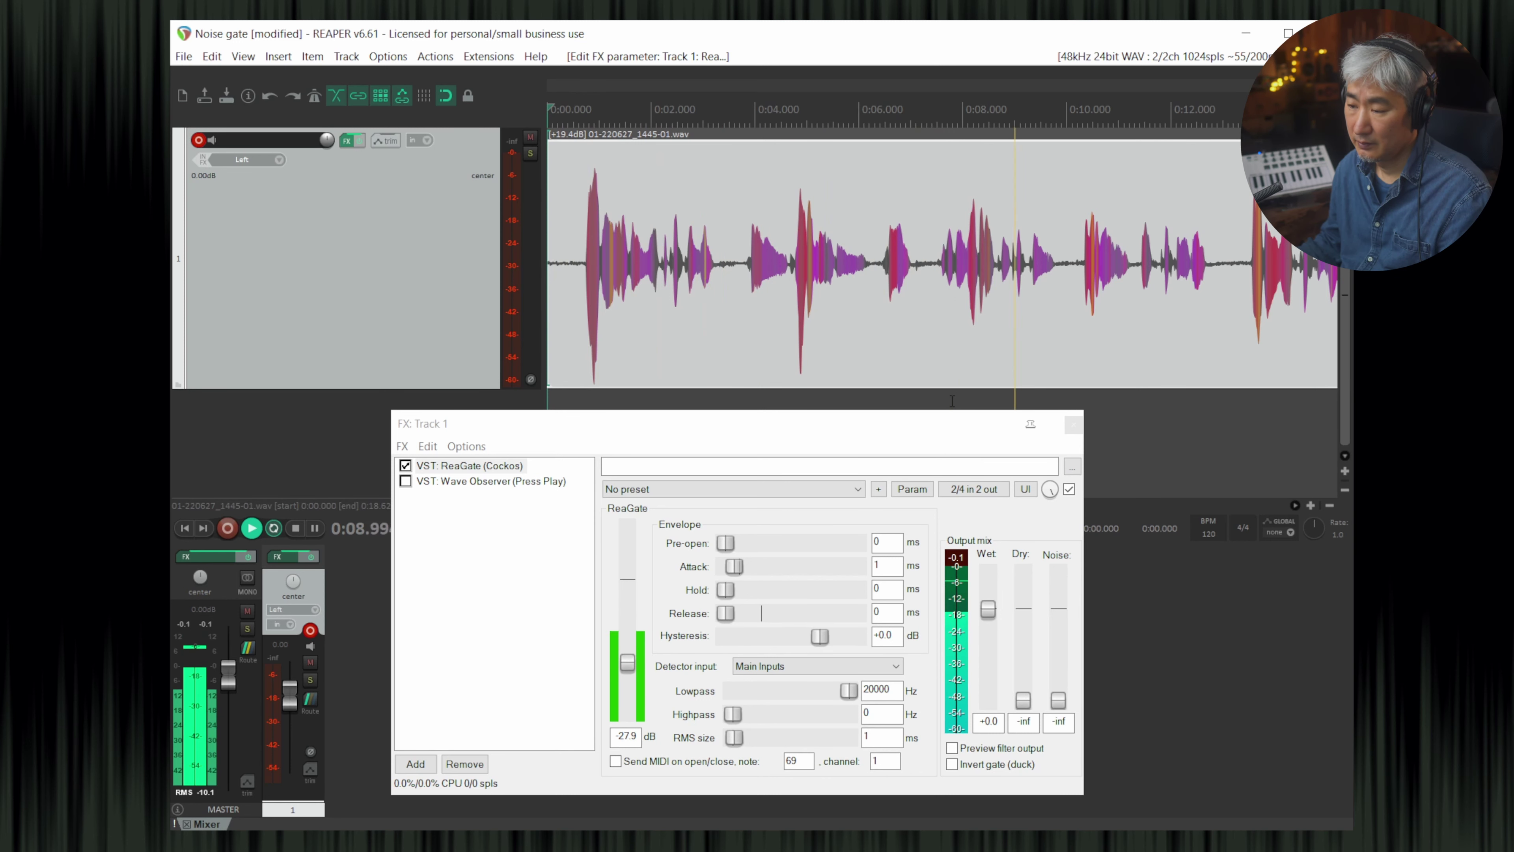
key(space)
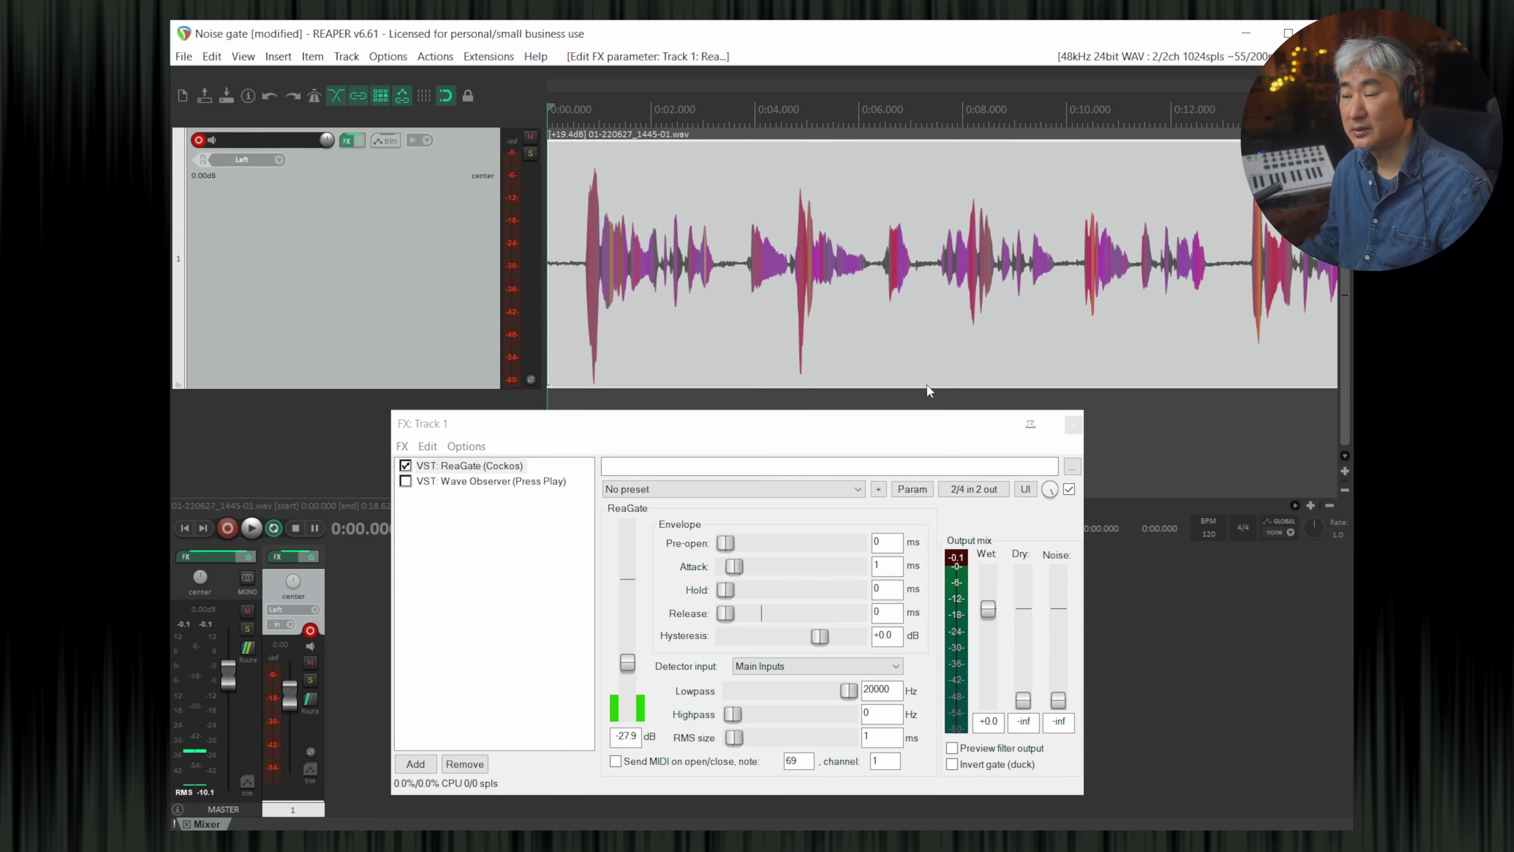
- Set the ReaGate release to 100 ms and place the edit cursor at about 11.5 s
click(1155, 441)
drag(726, 616, 762, 614)
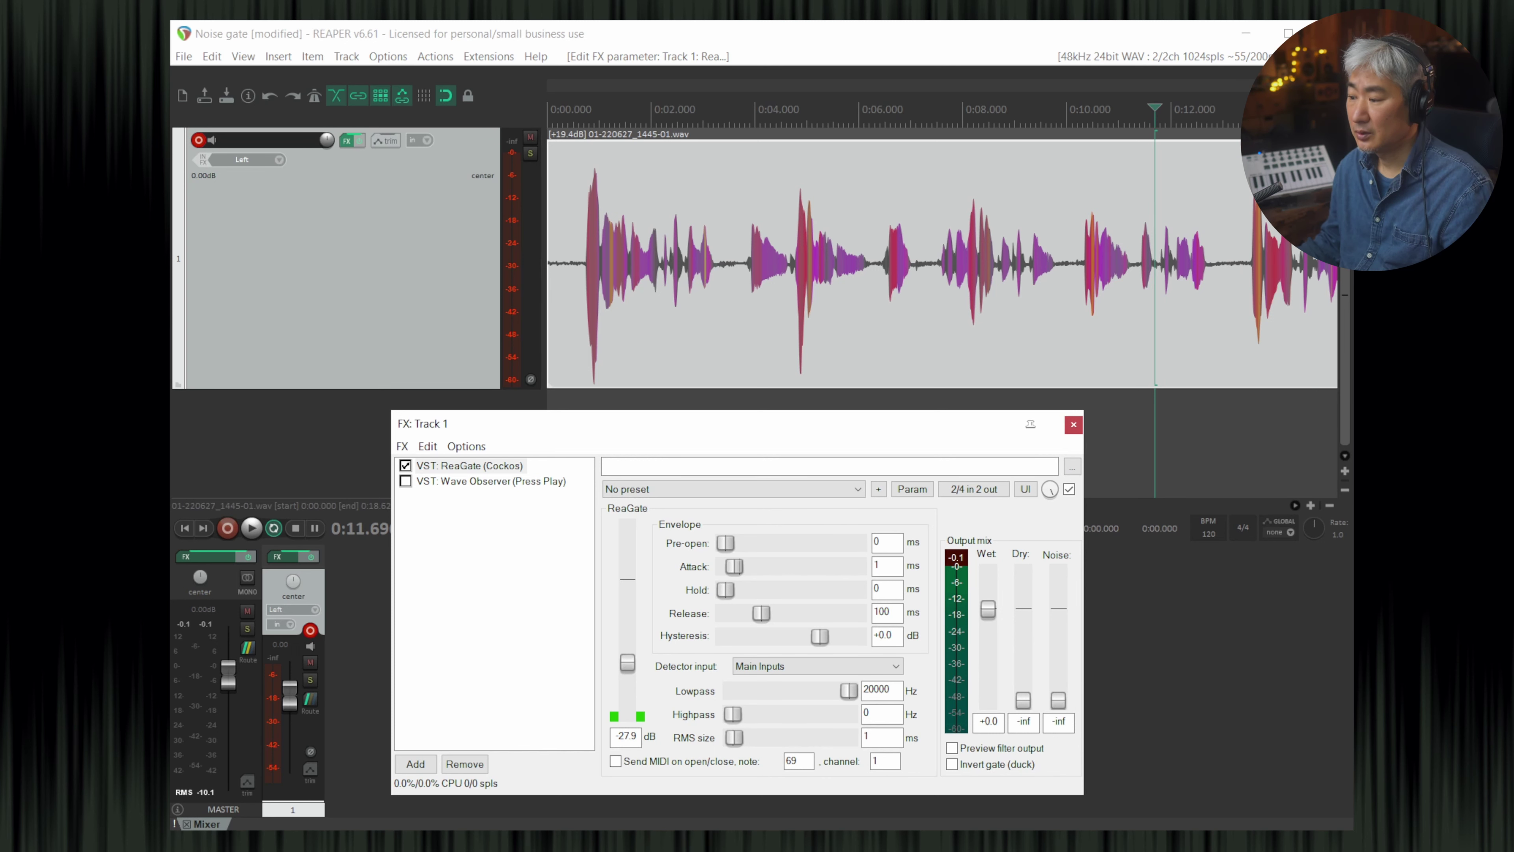
click(1147, 116)
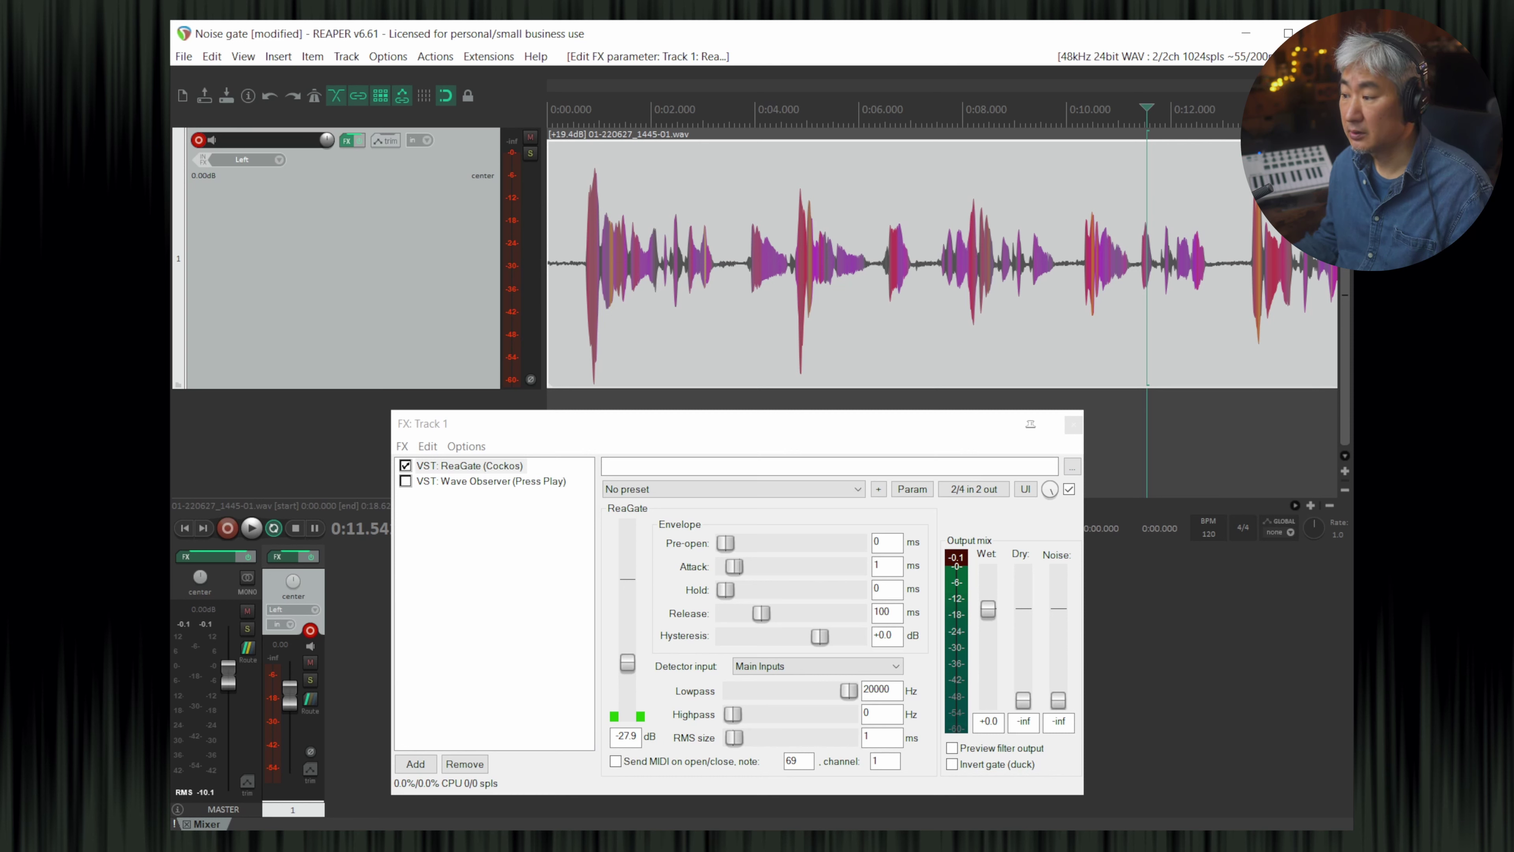
- Play the recording from the start while setting the ReaGate wet level to -5.3 dB and the dry level to -16.5 dB
click(742, 302)
key(Home)
key(space)
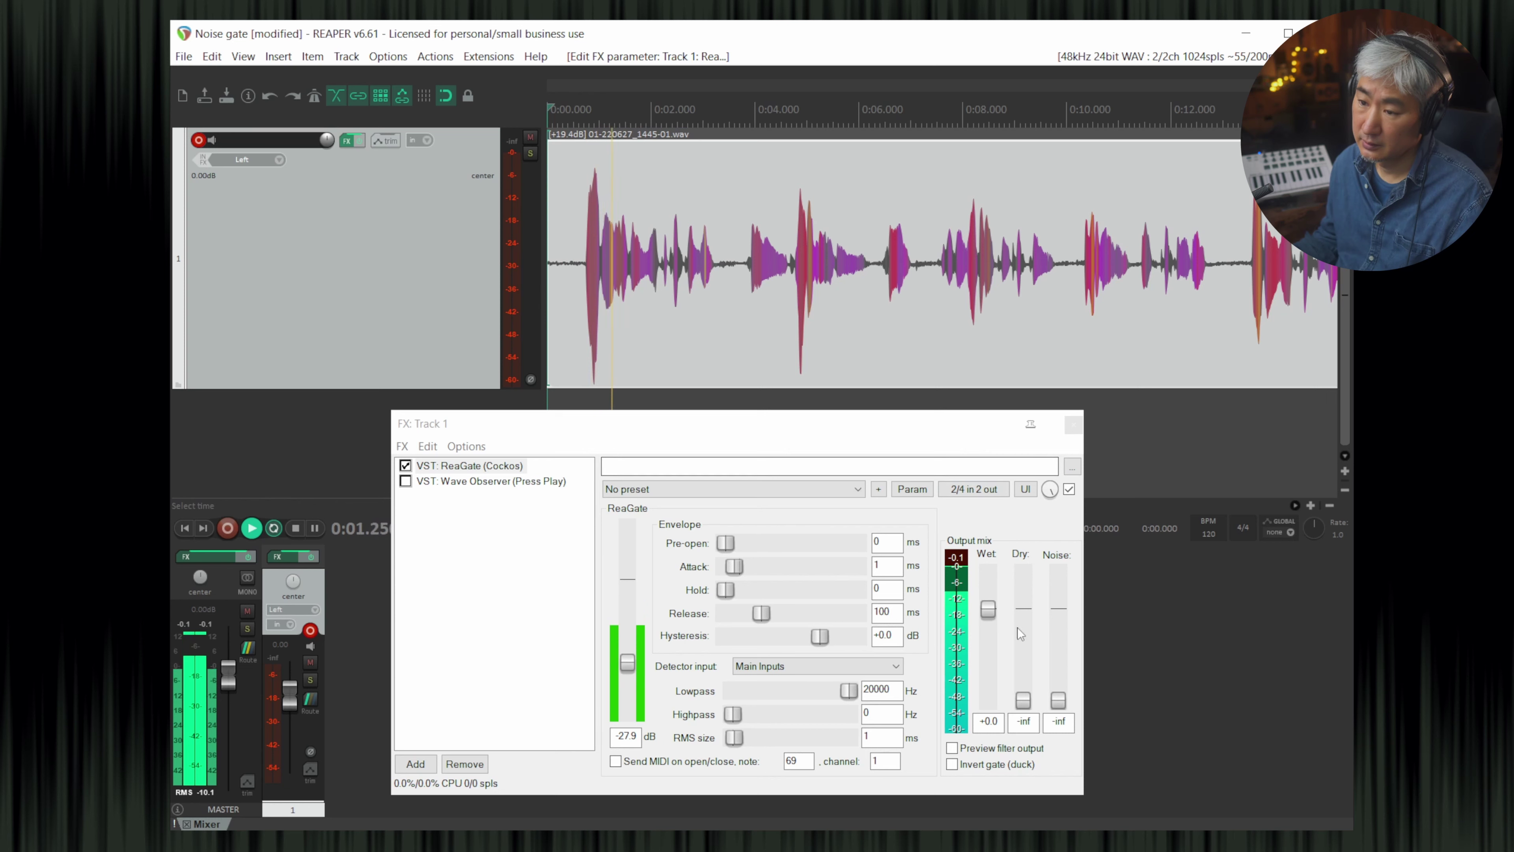
drag(1024, 710, 1026, 651)
key(space)
key(space)
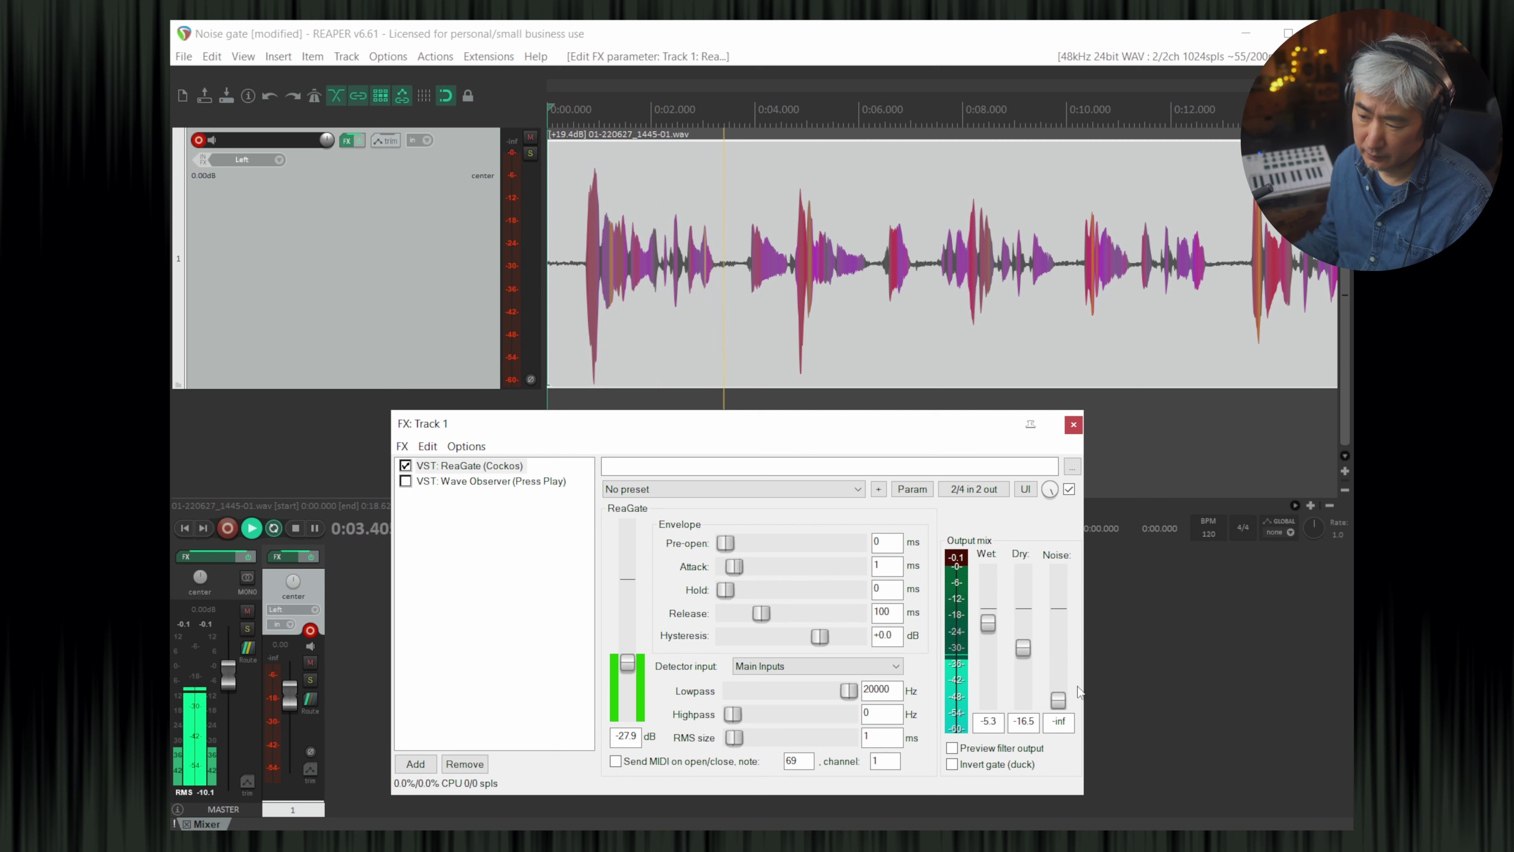
- Fine-tune the output mix to -15.4 dB dry and -5.6 dB wet during playback, then stop near the recording's end
scroll(1025, 649, up, 1)
scroll(1026, 650, up, 1)
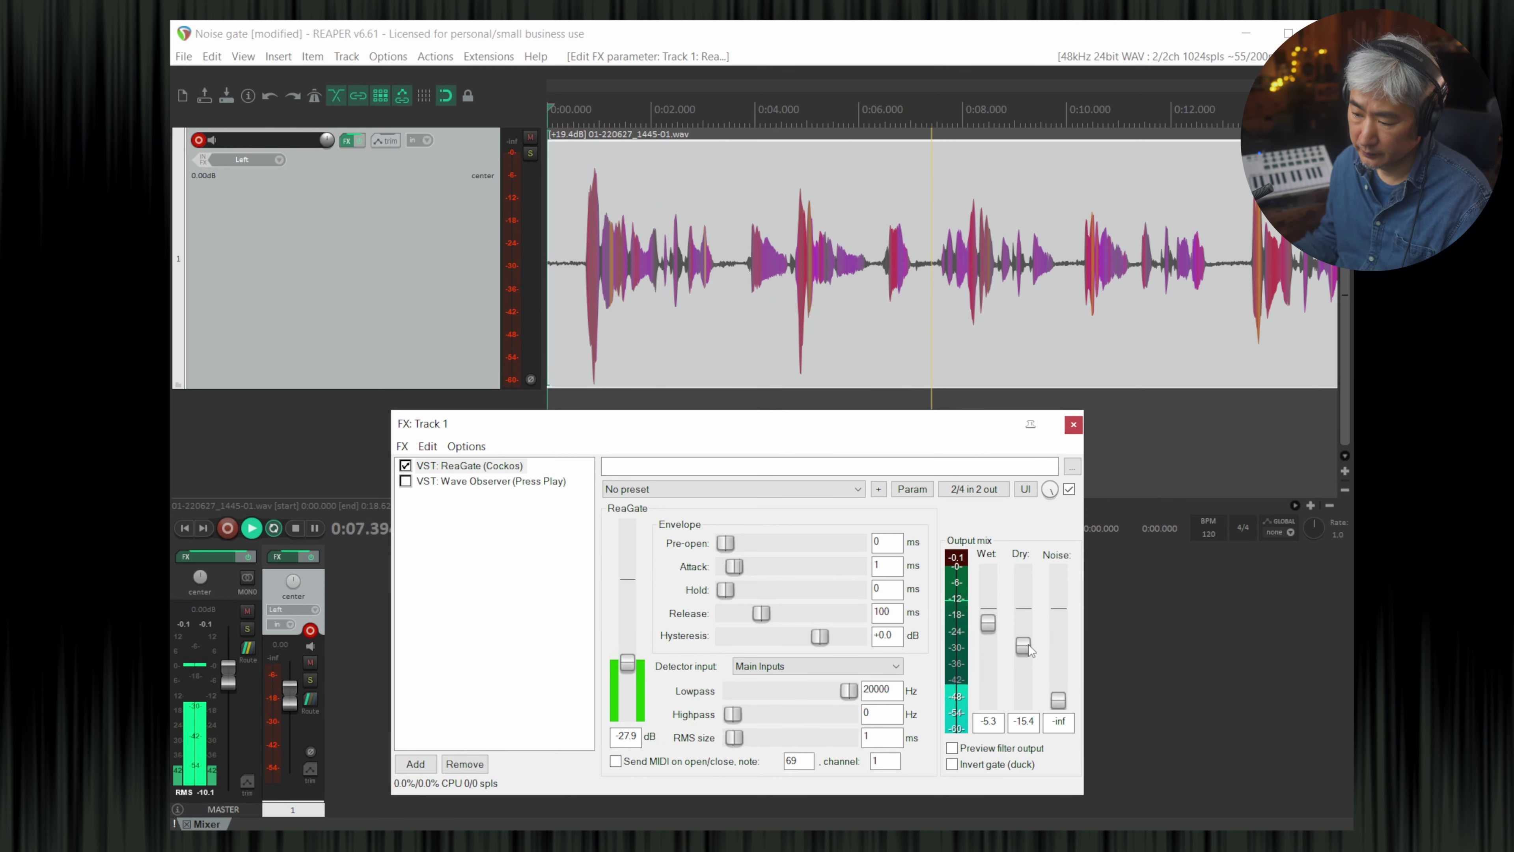
scroll(994, 637, down, 1)
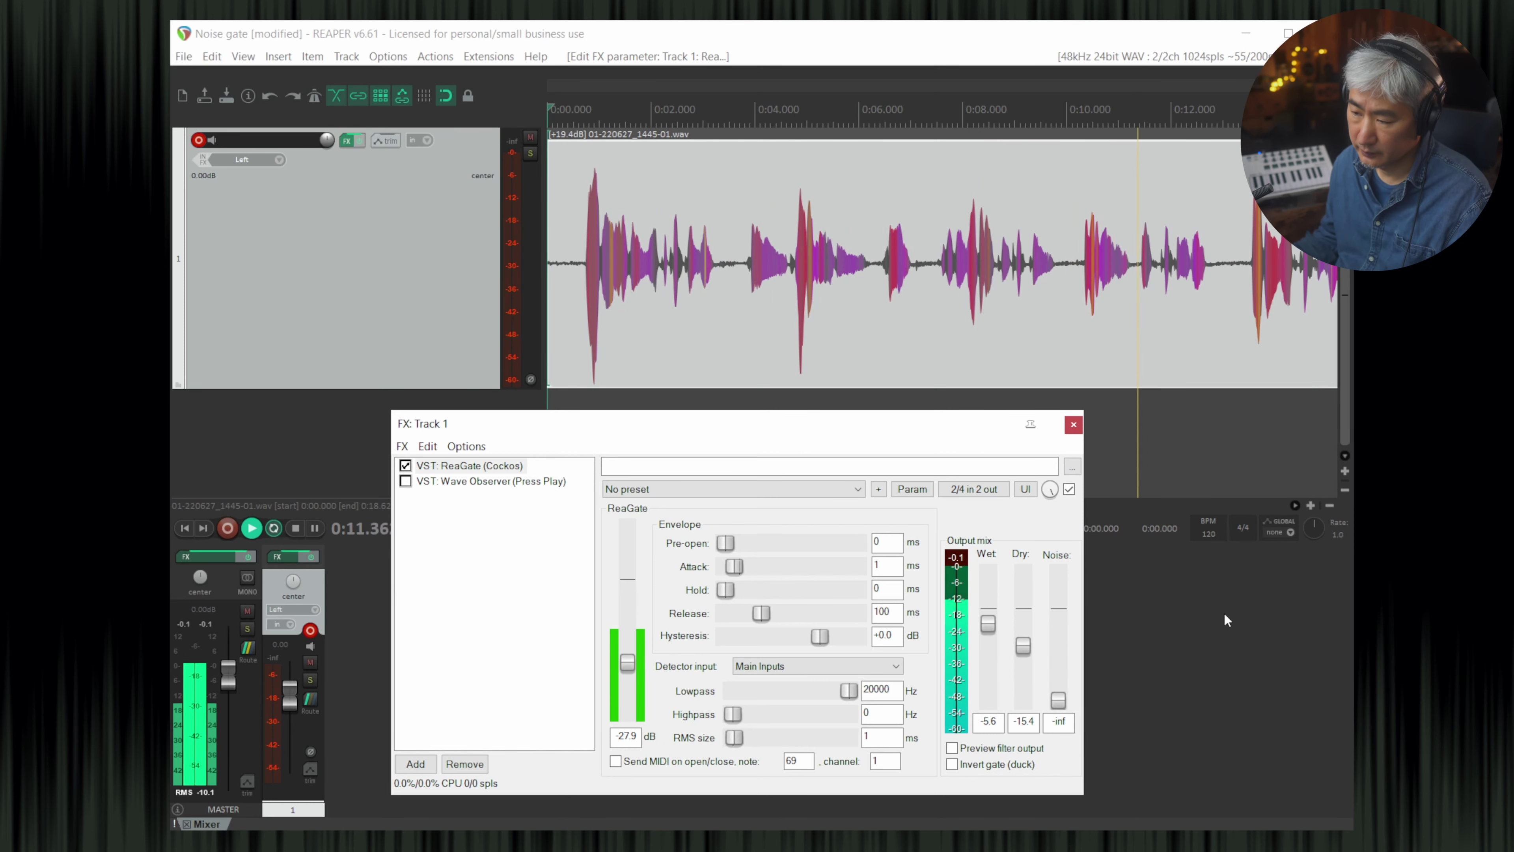
scroll(1207, 344, down, 2)
scroll(1198, 349, up, 1)
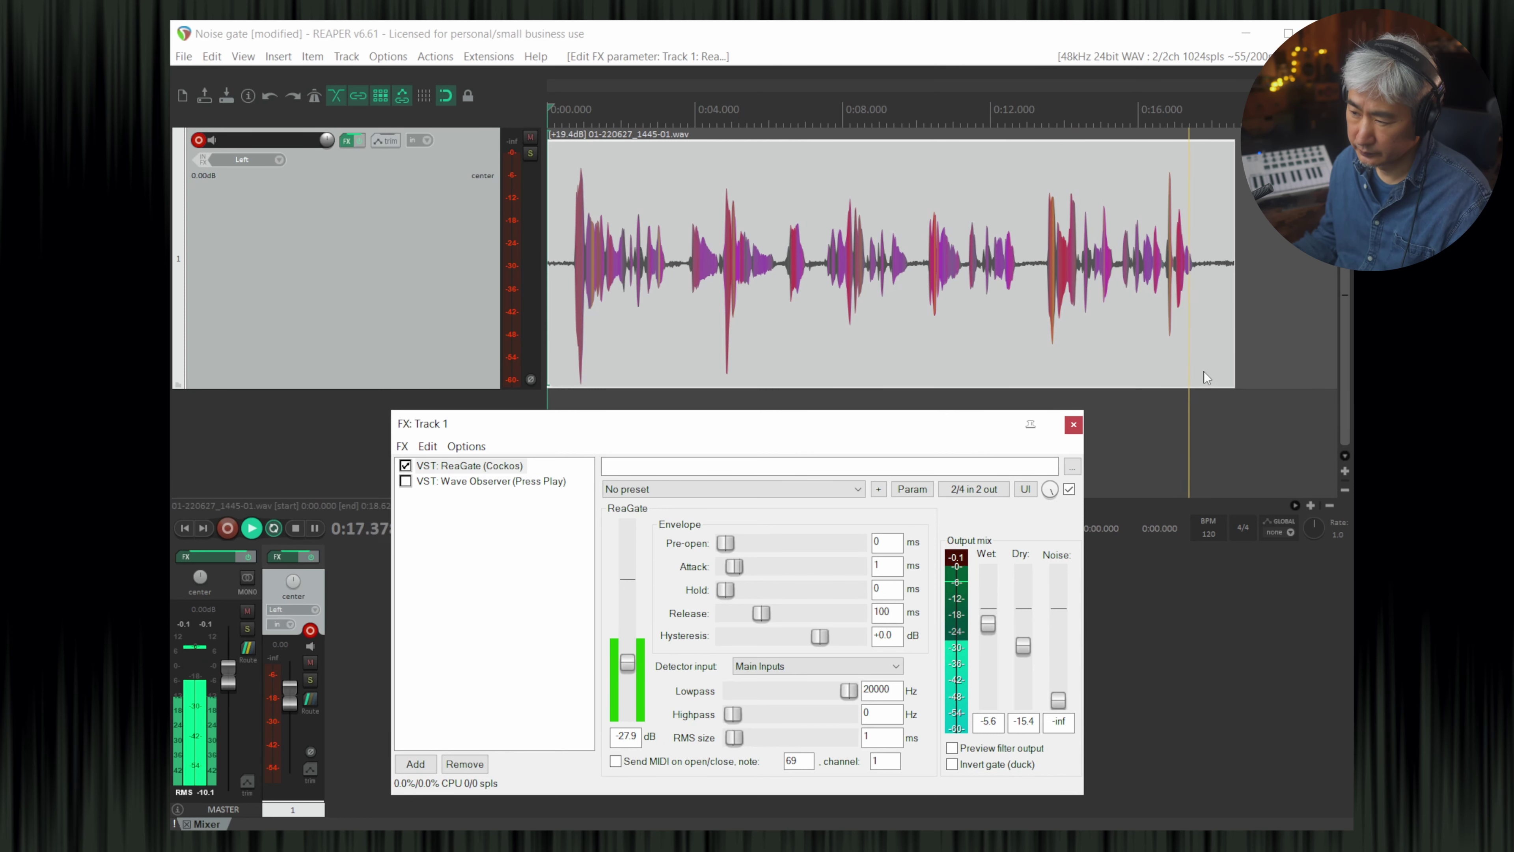
key(space)
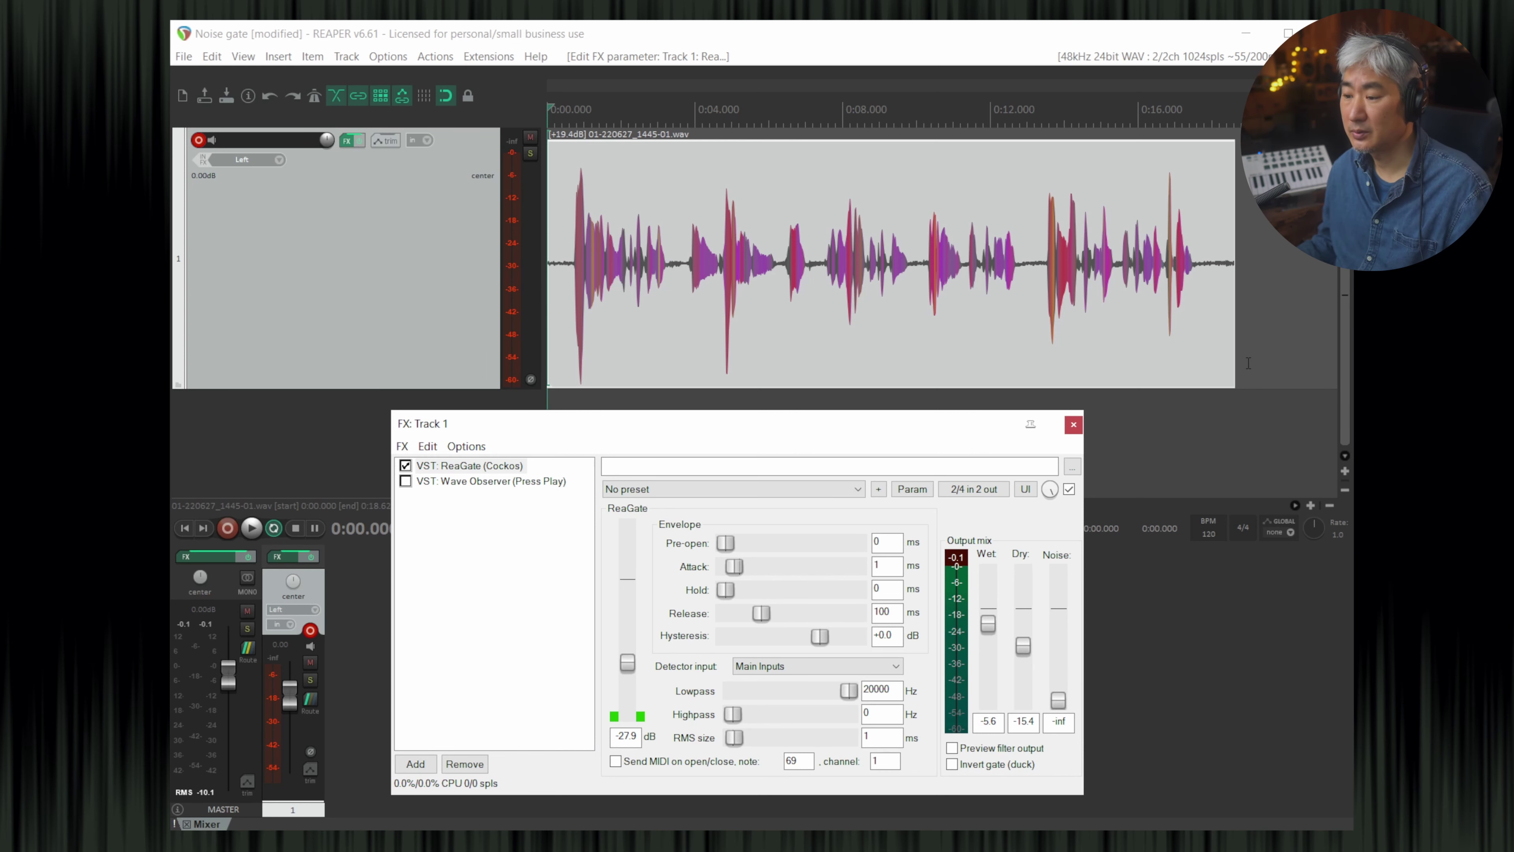
key(ctrl+b)
key(space)
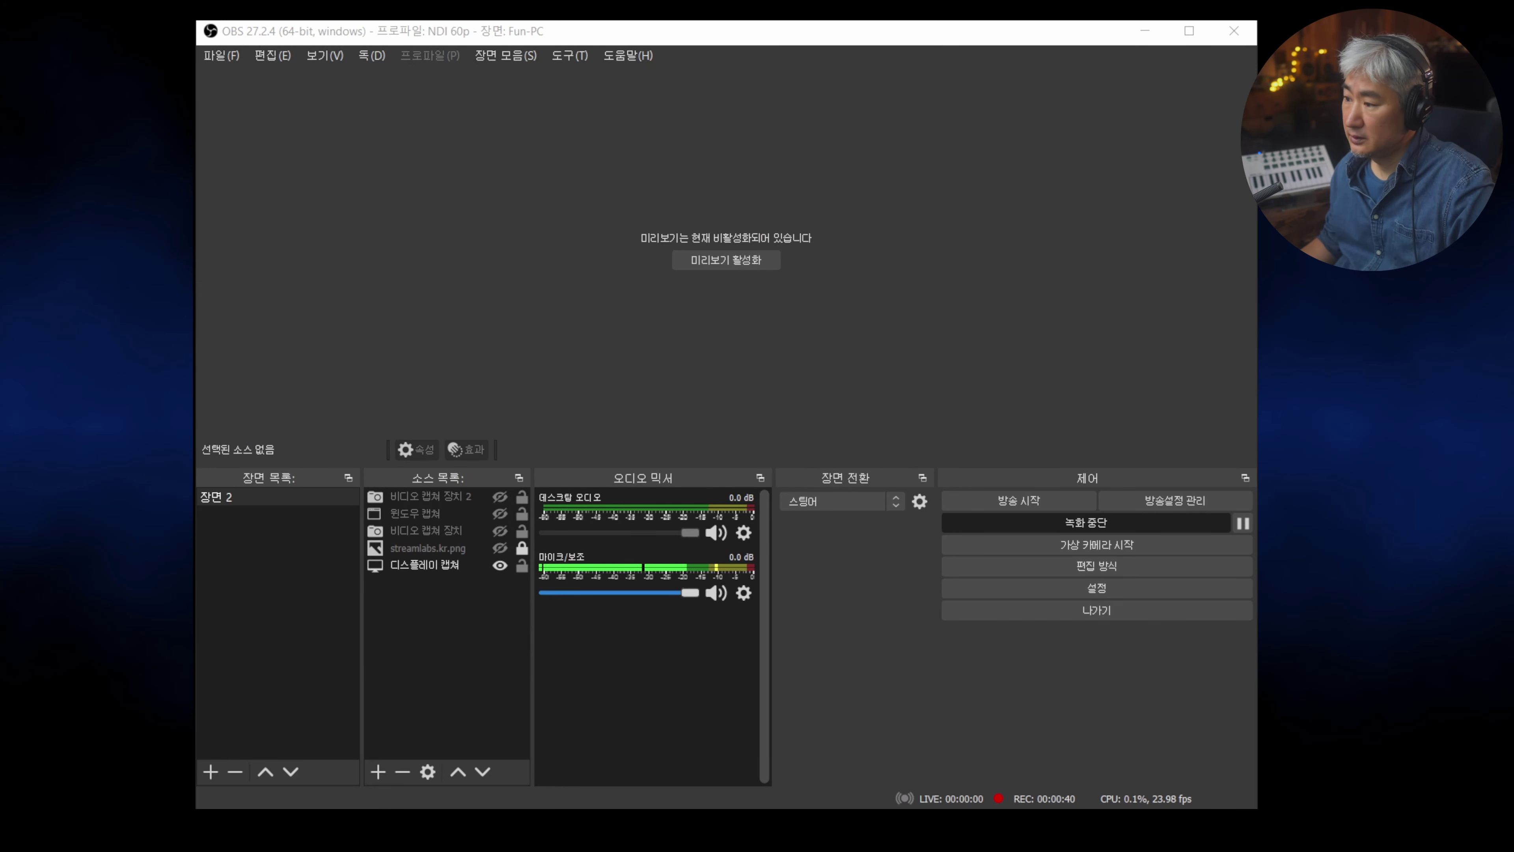
- In OBS, add a VST 2.x plug-in filter named 노이즈게이트 to the 마이크/보조 audio source
click(744, 594)
click(812, 775)
click(337, 751)
click(458, 757)
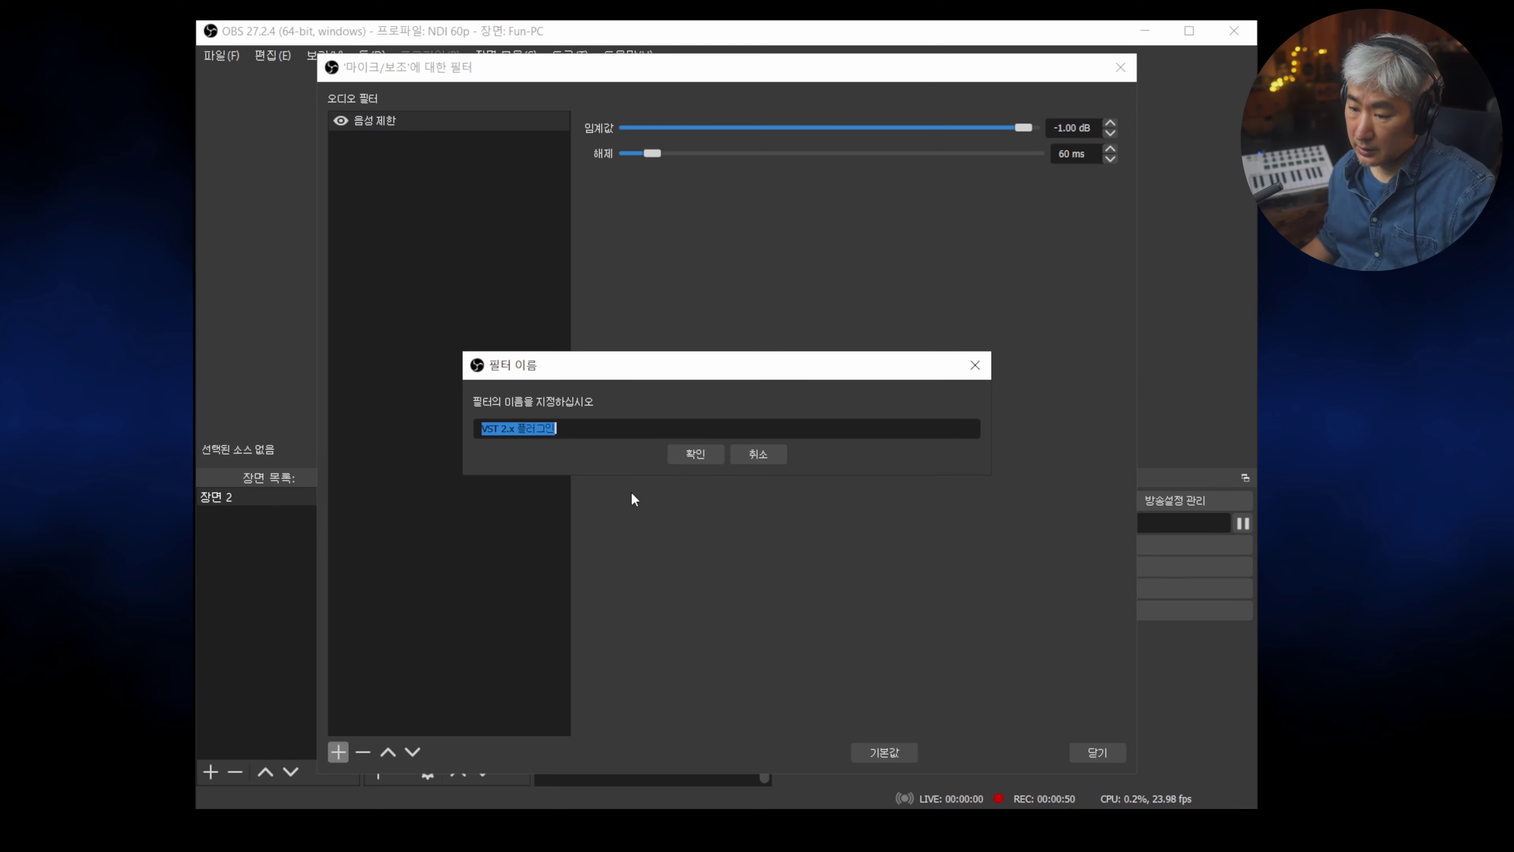
text(노이즈게이트)
key(Return)
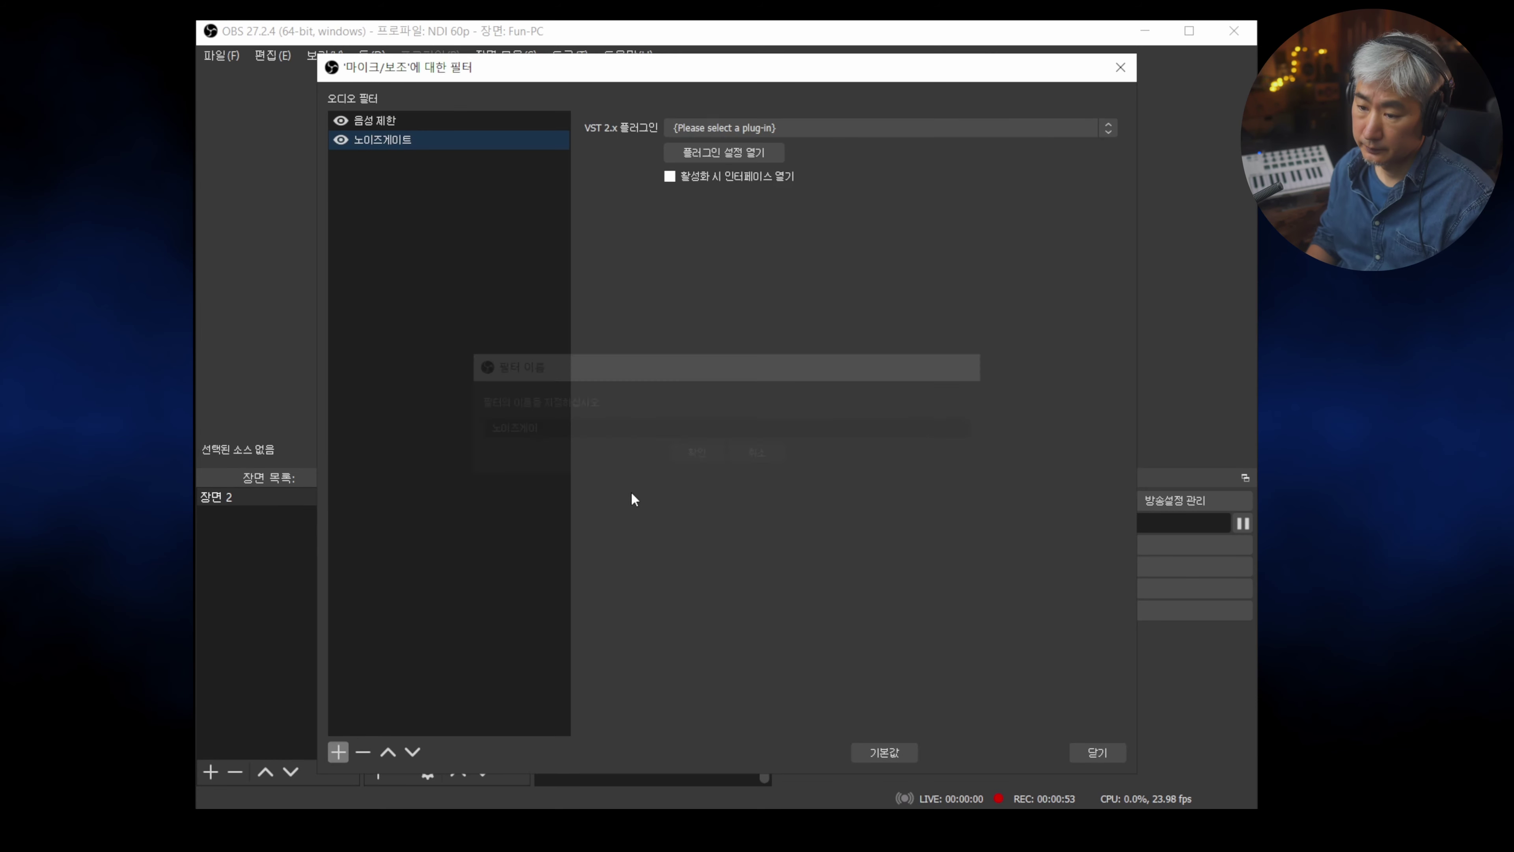
- Load the reagate-standalone plug-in into the 노이즈게이트 filter and move the filter above 음성 제한
click(891, 127)
scroll(906, 351, down, 10)
scroll(903, 358, down, 20)
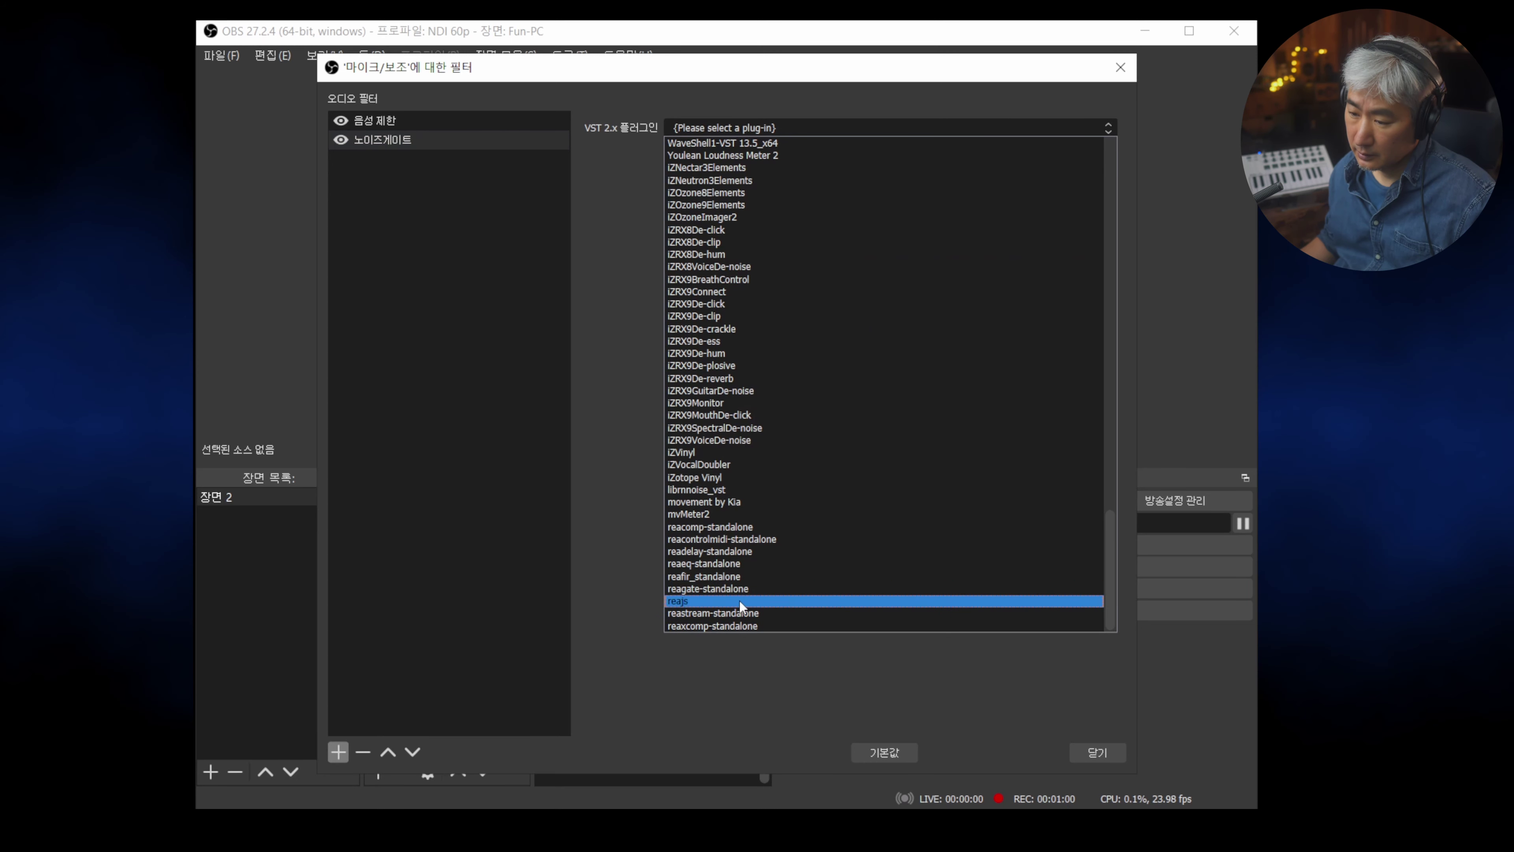
click(737, 588)
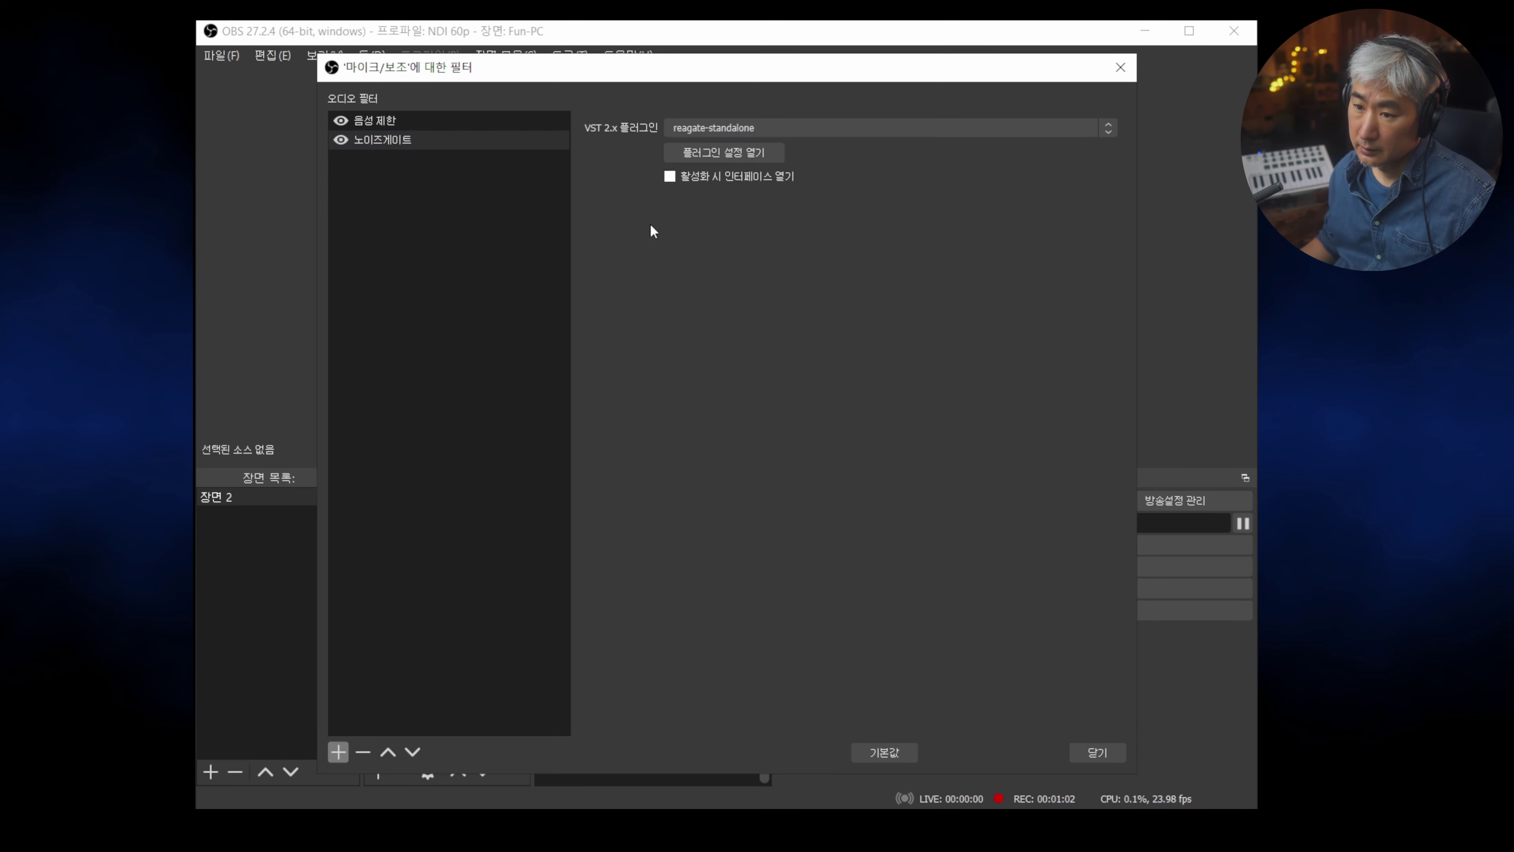
click(388, 752)
- Open the ReaGate interface and set the threshold to -40.6 dB, the attack to 1 ms and the RMS size to 1 ms
click(731, 152)
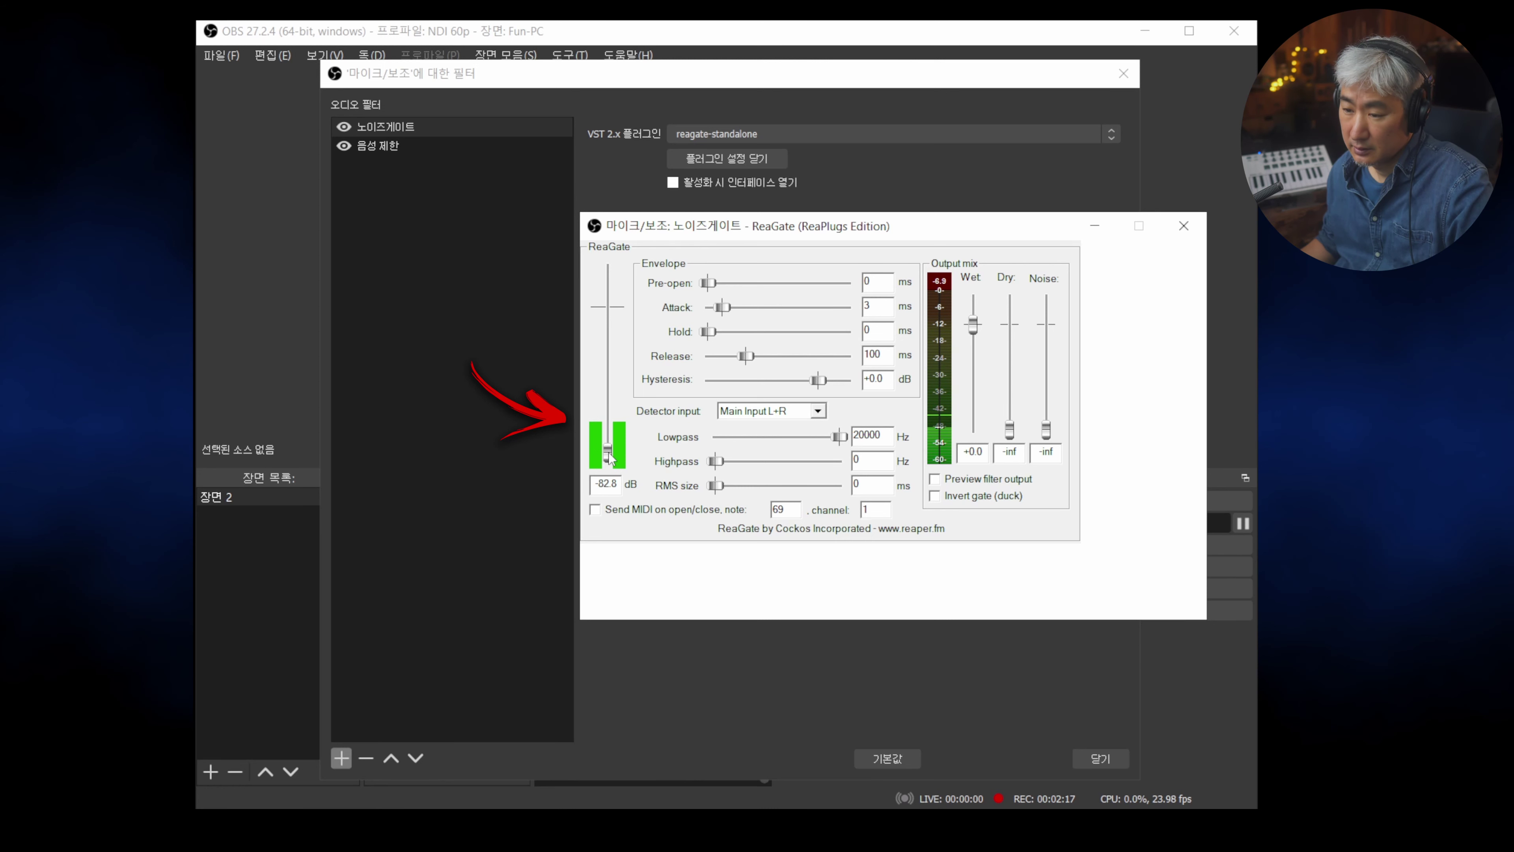
drag(608, 436, 607, 420)
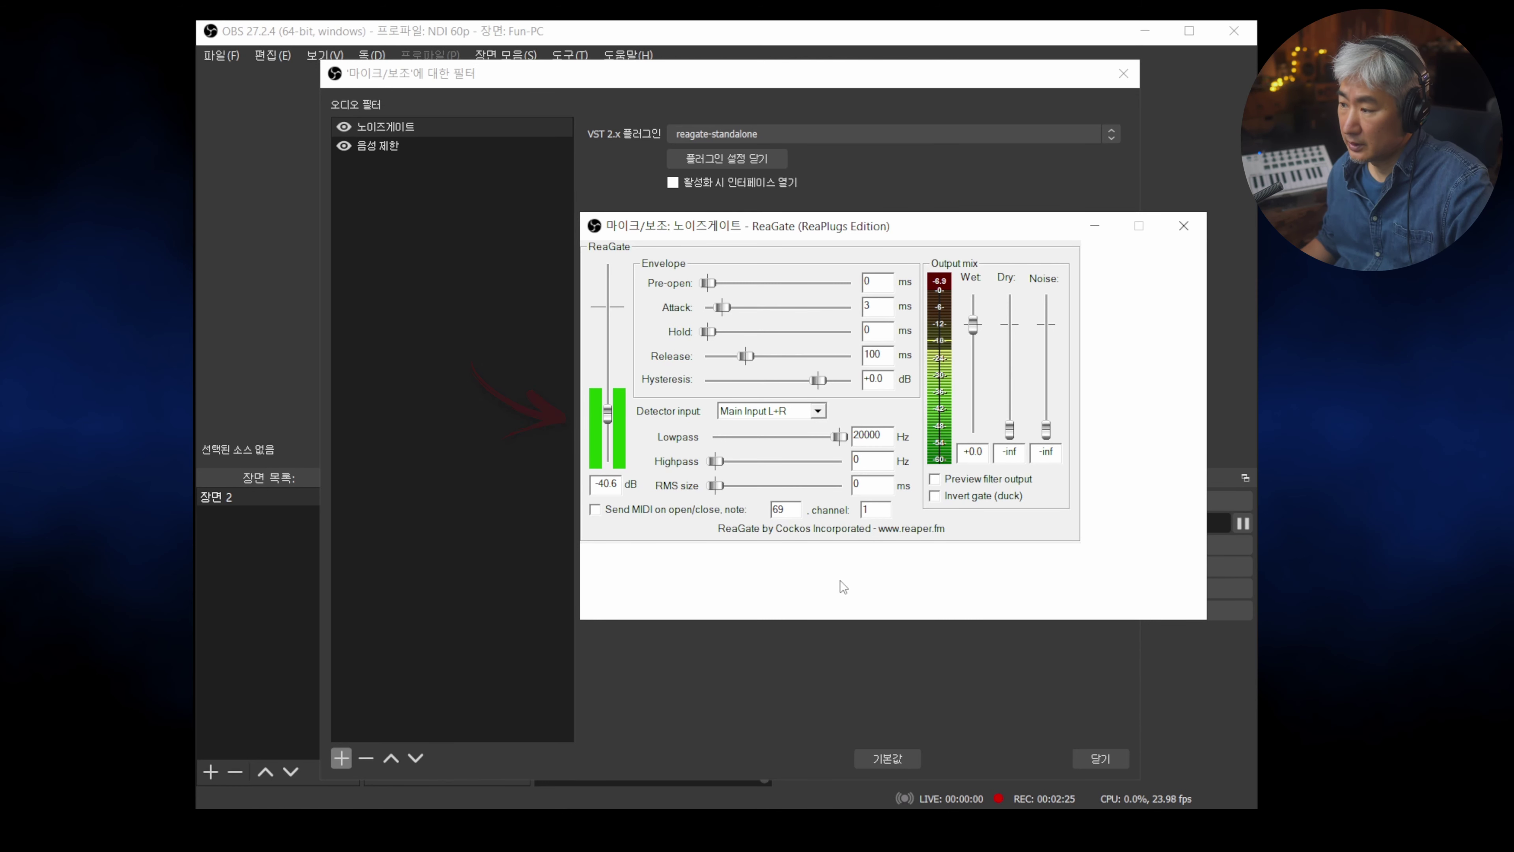
double_click(868, 305)
text(1)
click(890, 337)
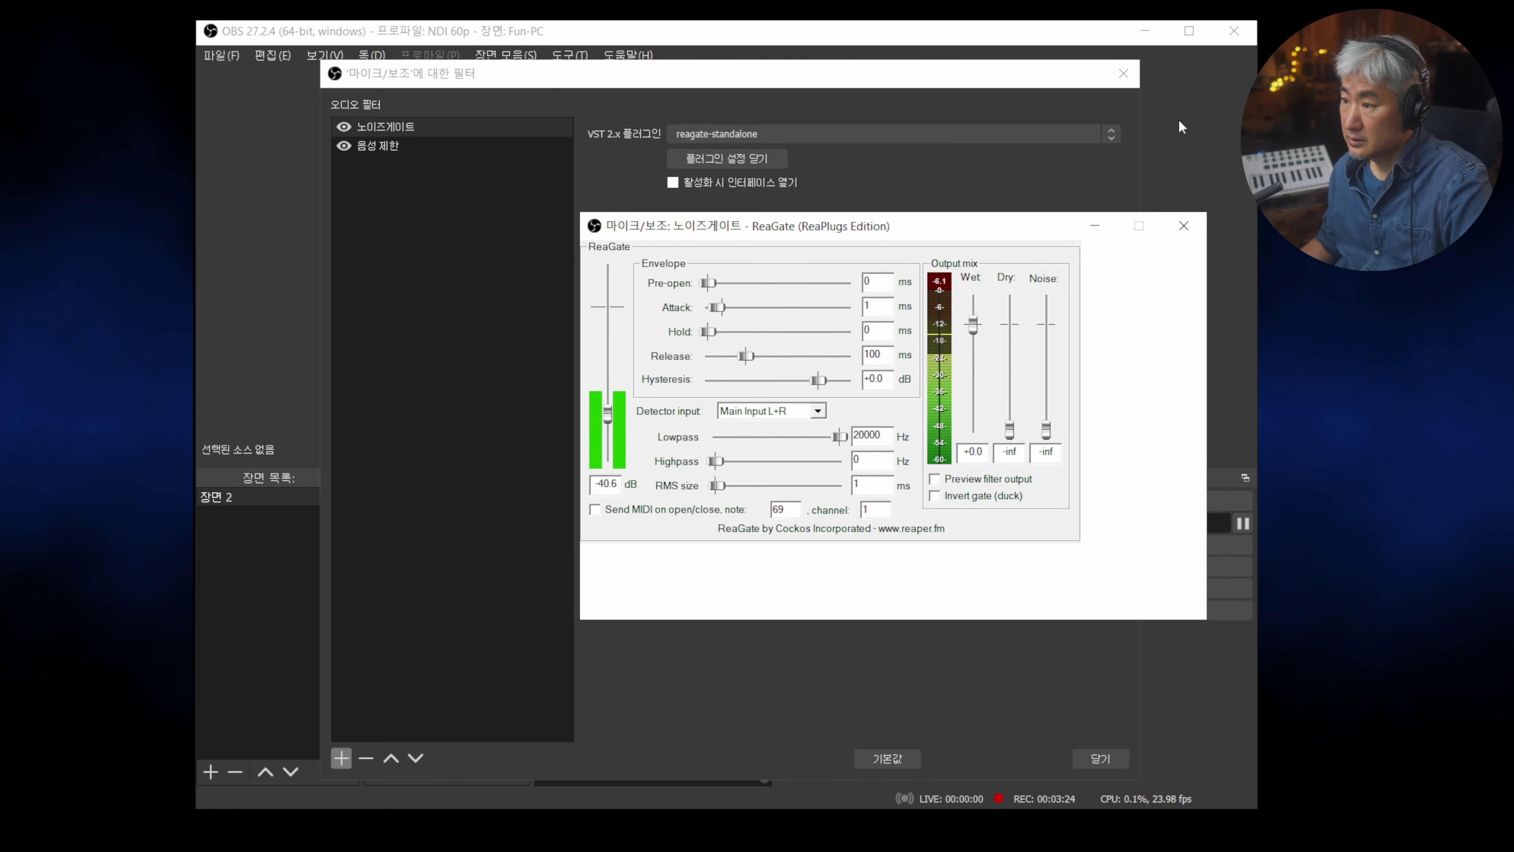
- Set the ReaGate output mix to -13.5 dB dry and -5.0 dB wet
drag(1009, 429, 1009, 372)
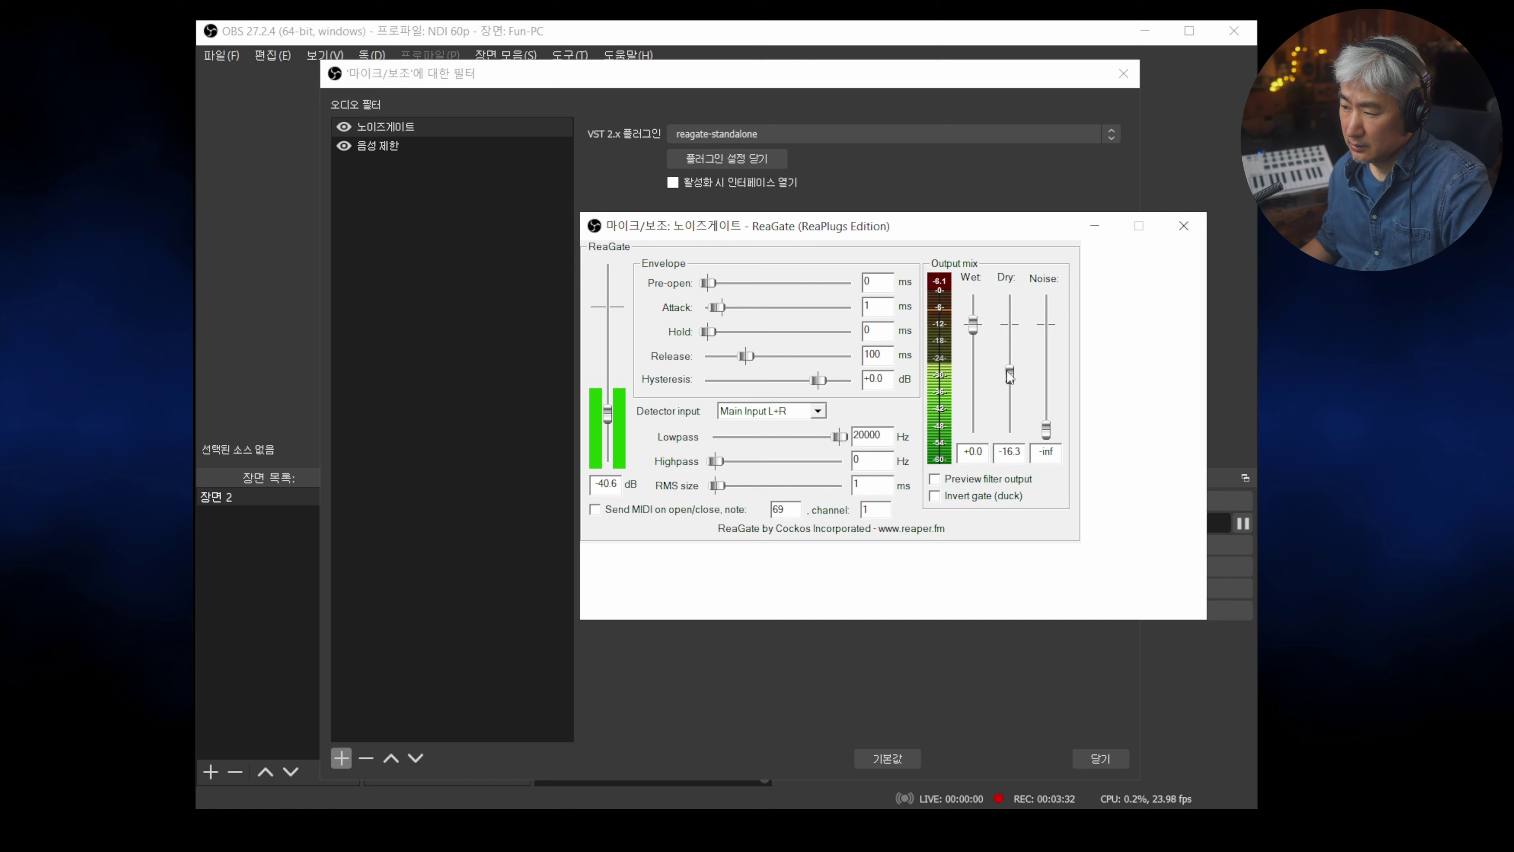
drag(1007, 373, 1009, 366)
drag(1011, 375, 1010, 377)
drag(974, 327, 977, 358)
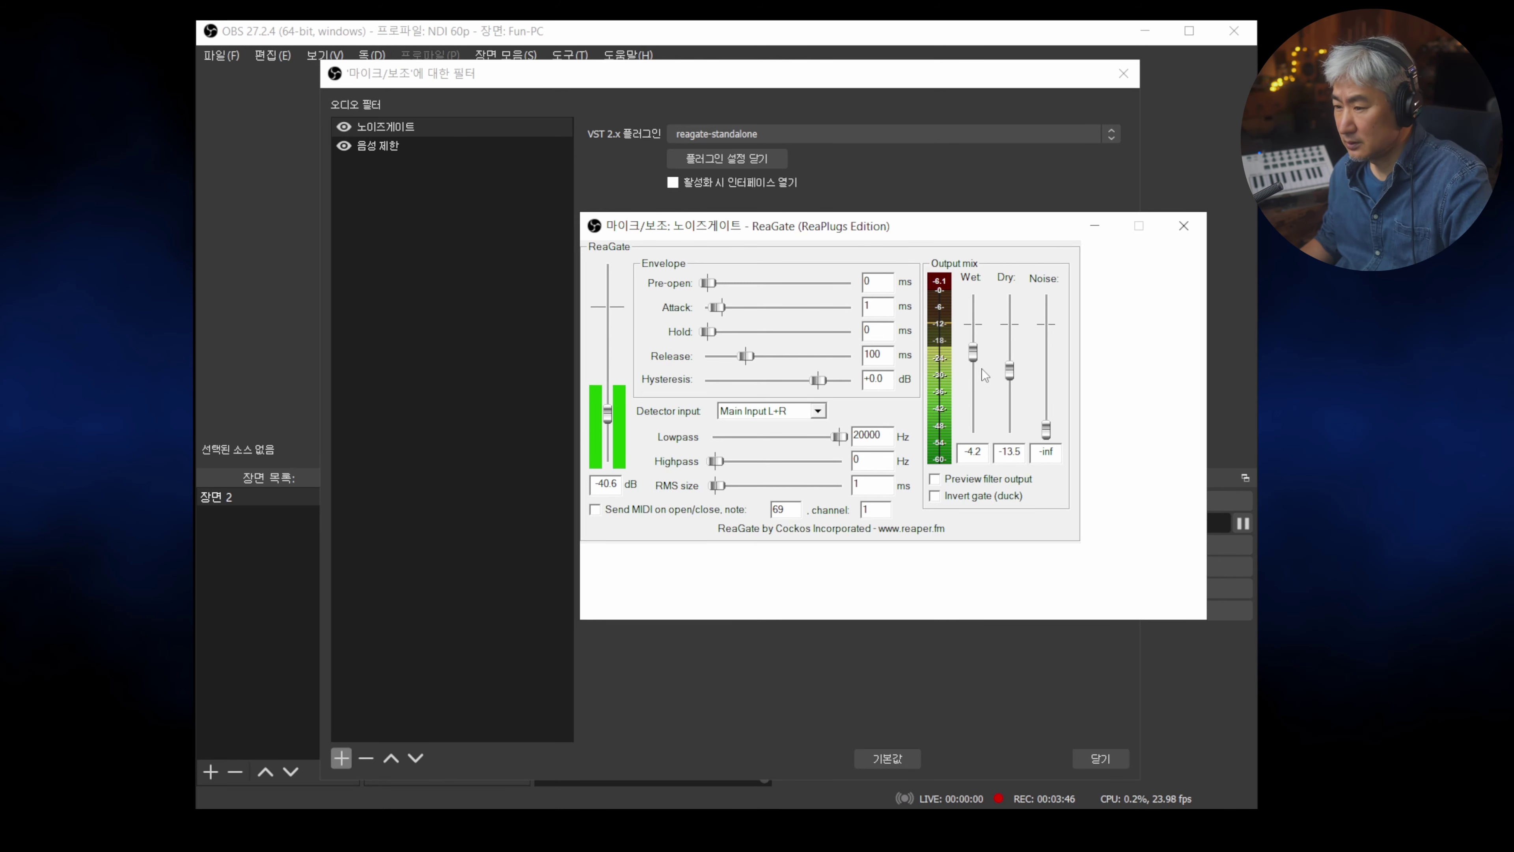
drag(975, 352, 975, 356)
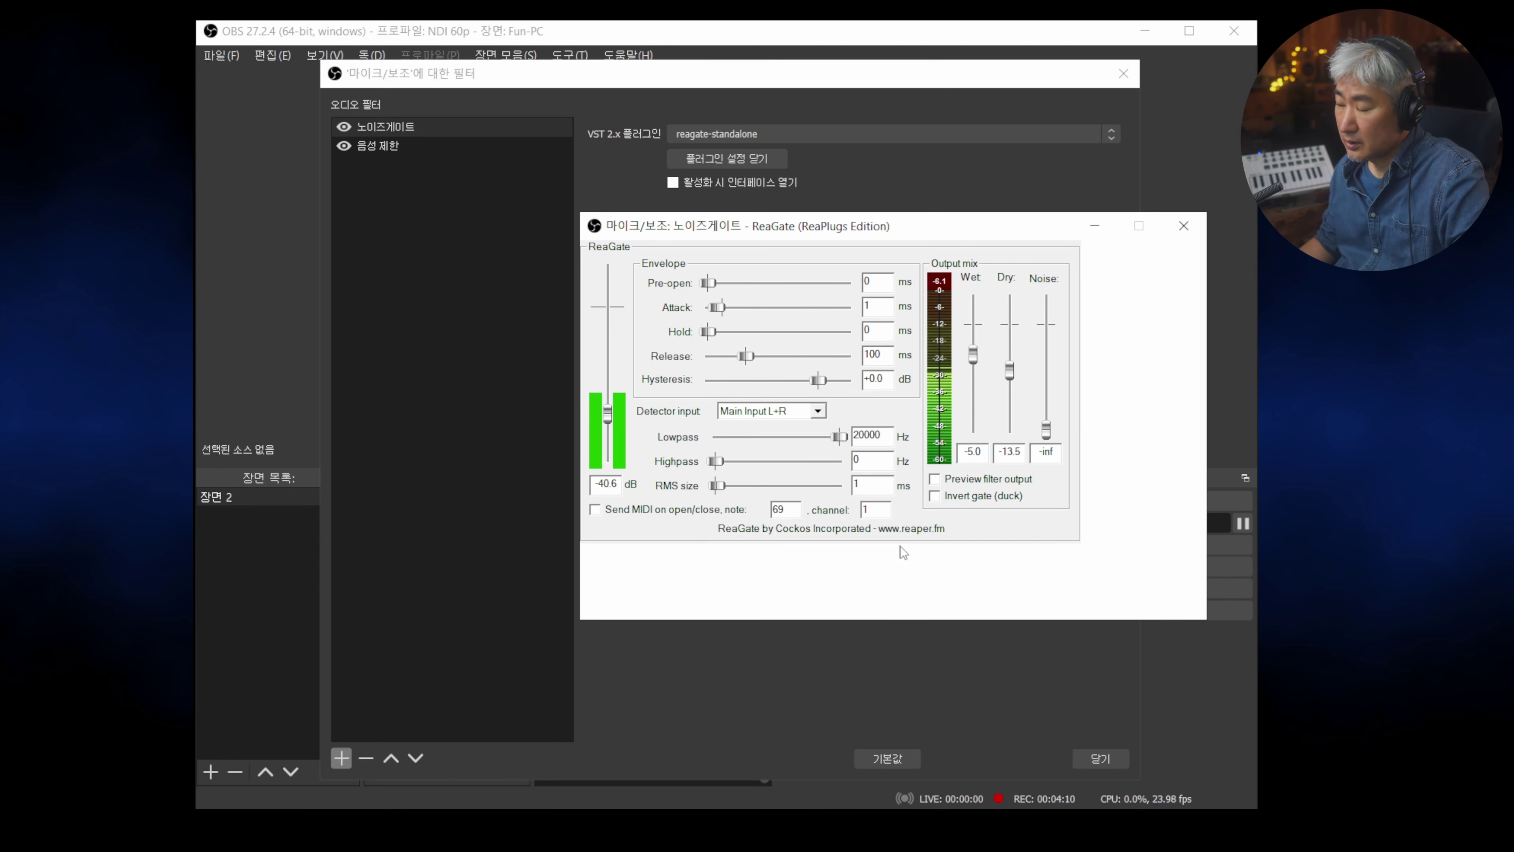
- Turn off the 노이즈게이트 filter on the microphone source
click(345, 127)
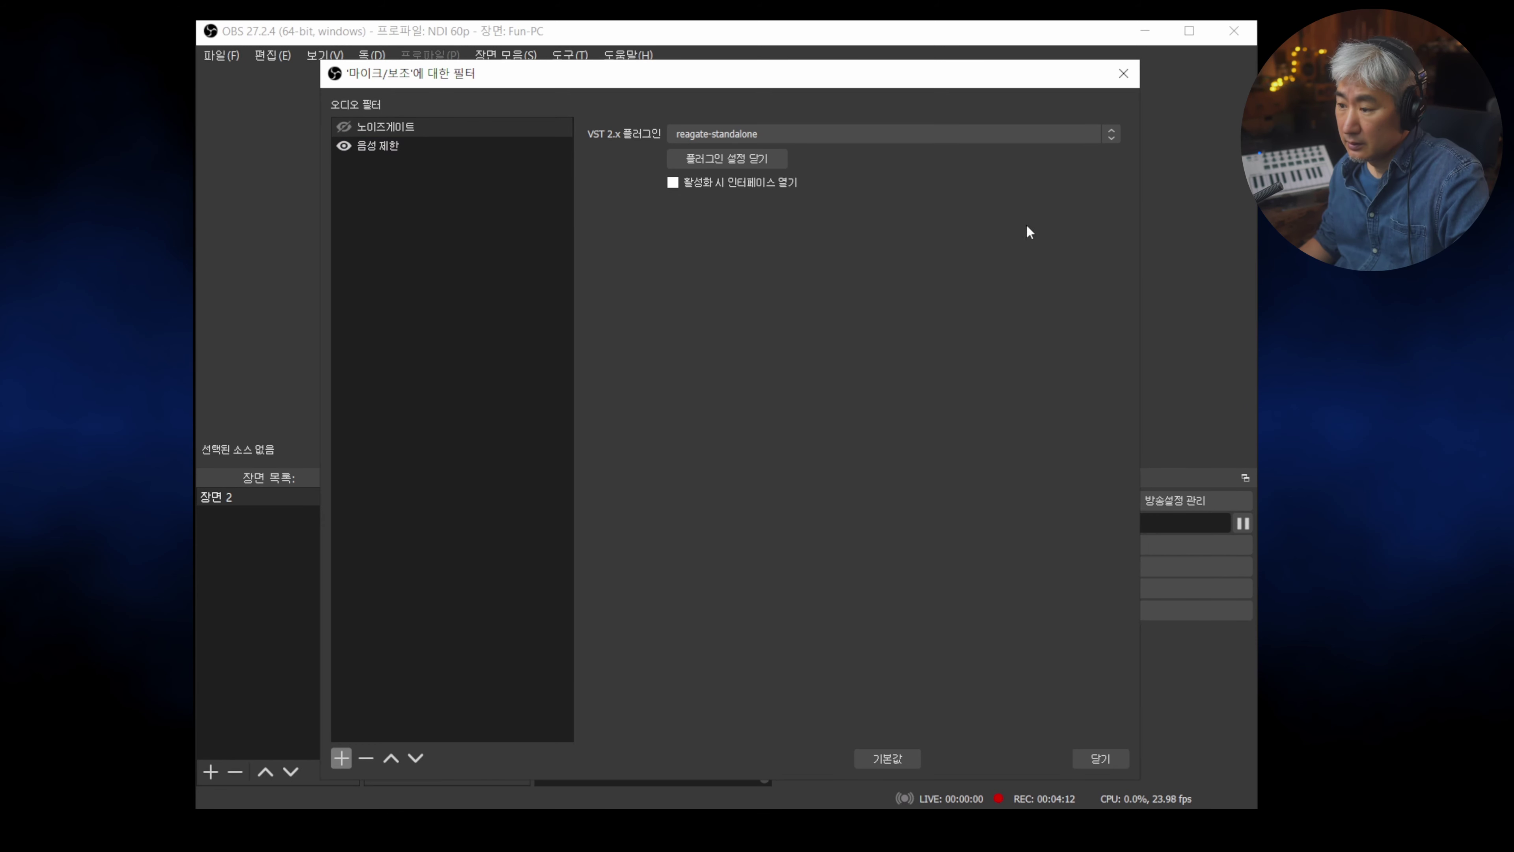